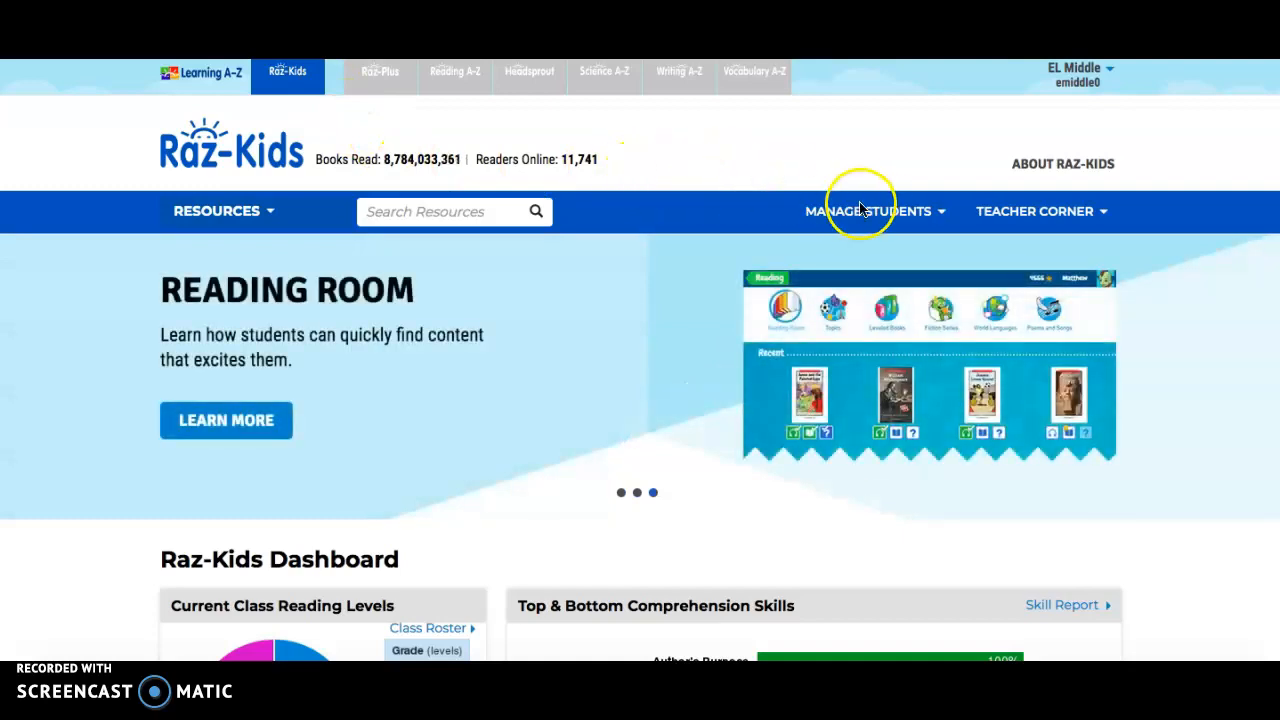
Open the class roster from the student management options and return to the Raz-Kids dashboard
click(940, 214)
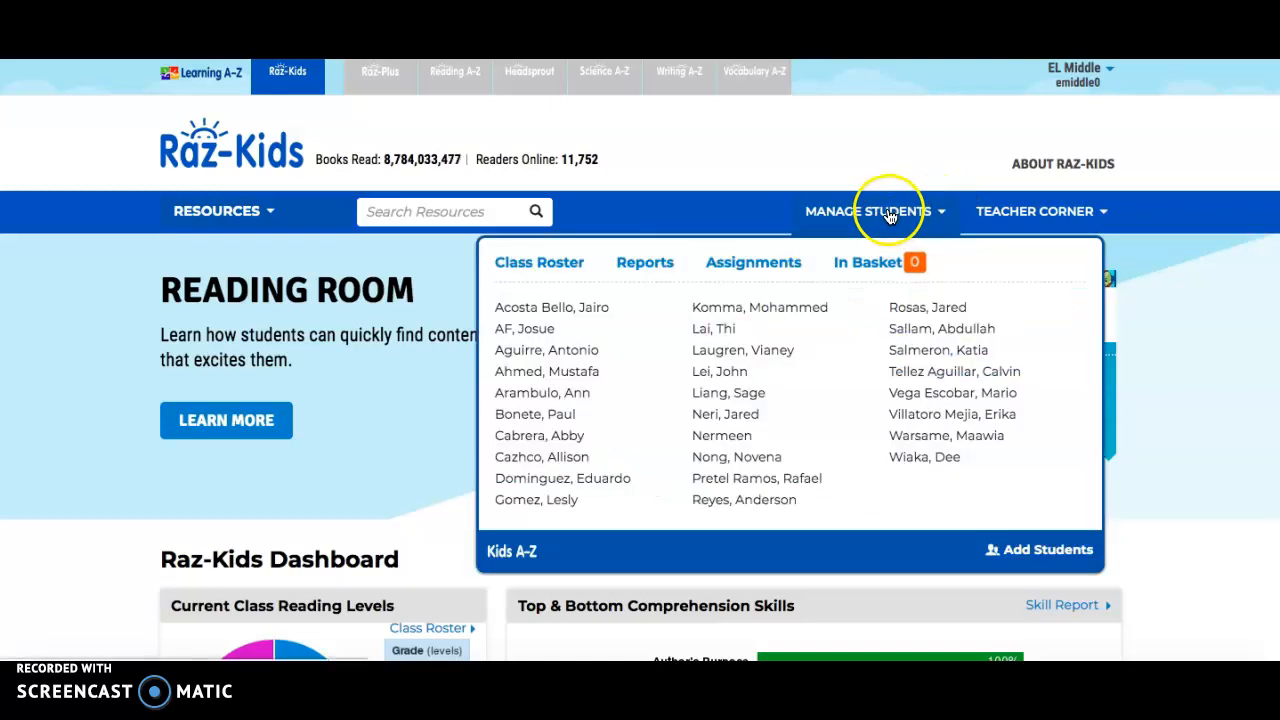
click(894, 222)
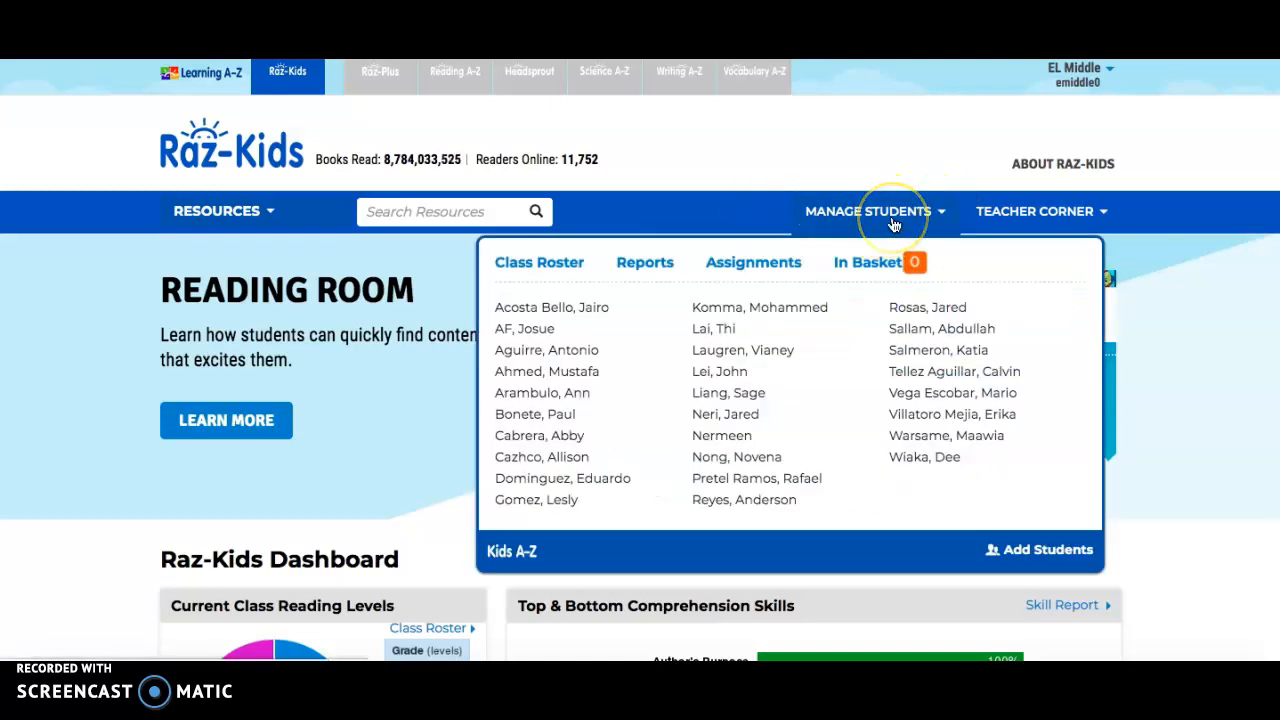
click(537, 266)
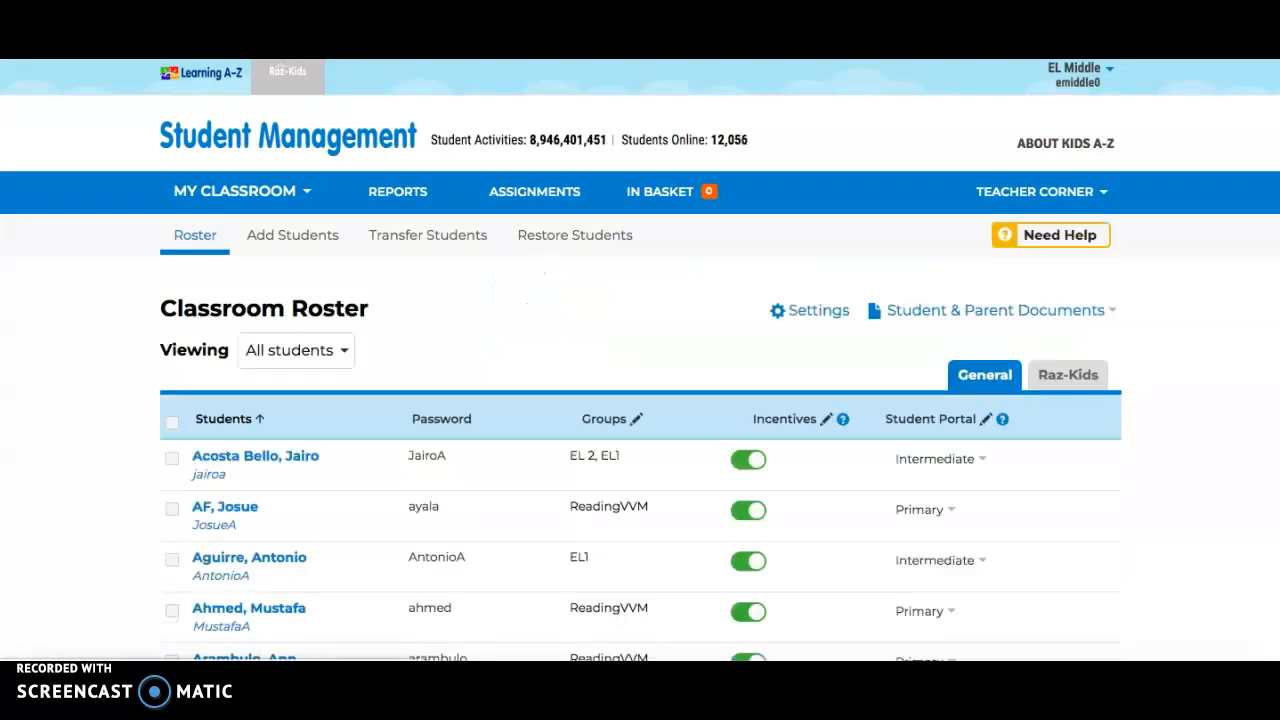
key(alt+Left)
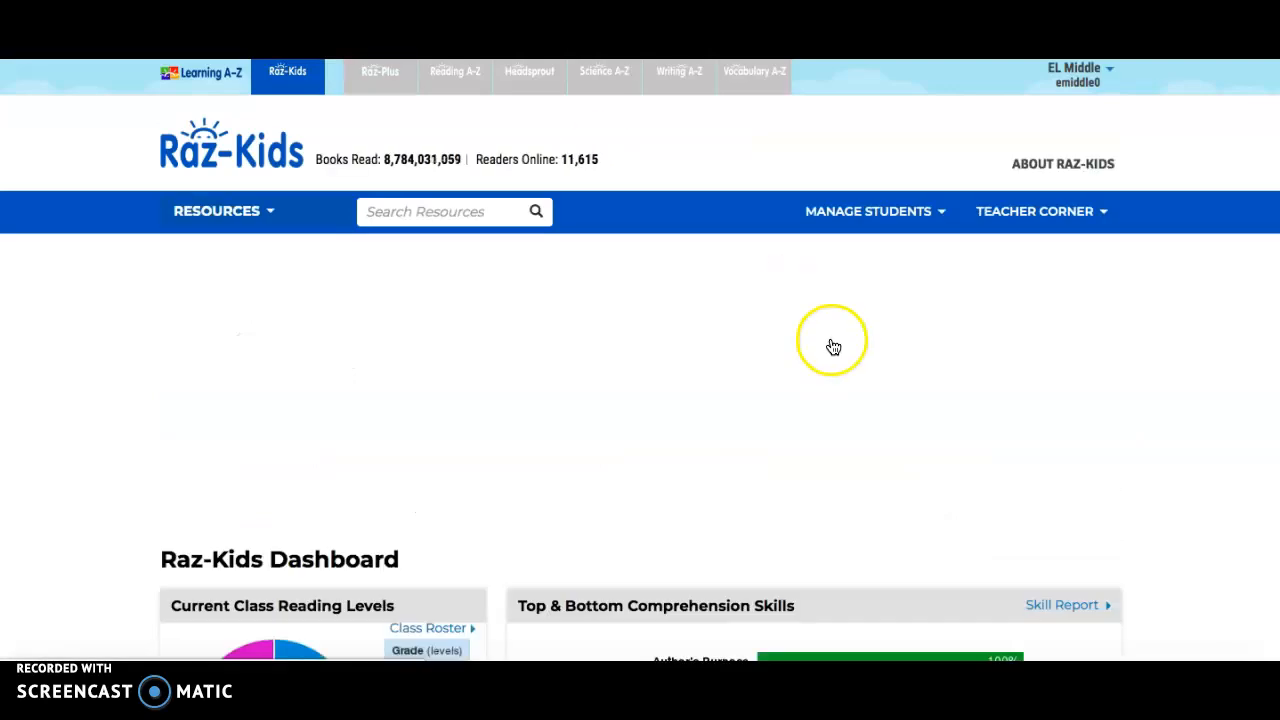
Open the Add Students form from the student management options
click(903, 215)
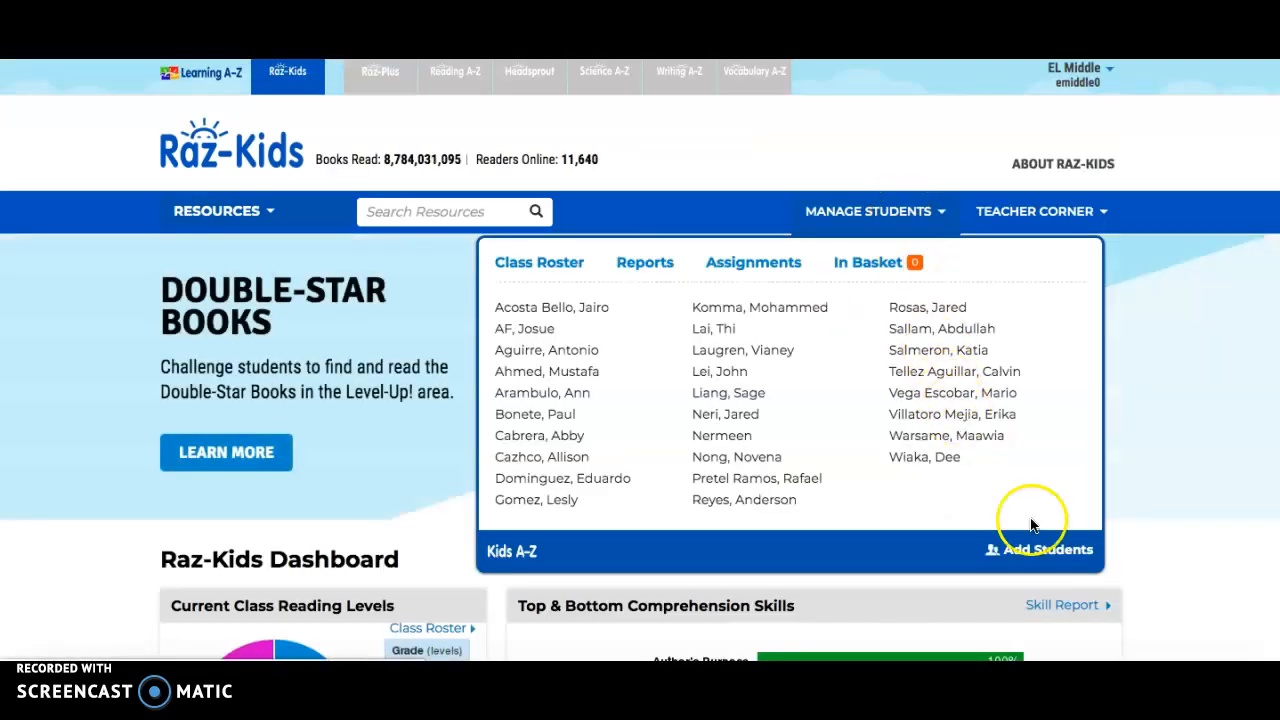
click(1025, 551)
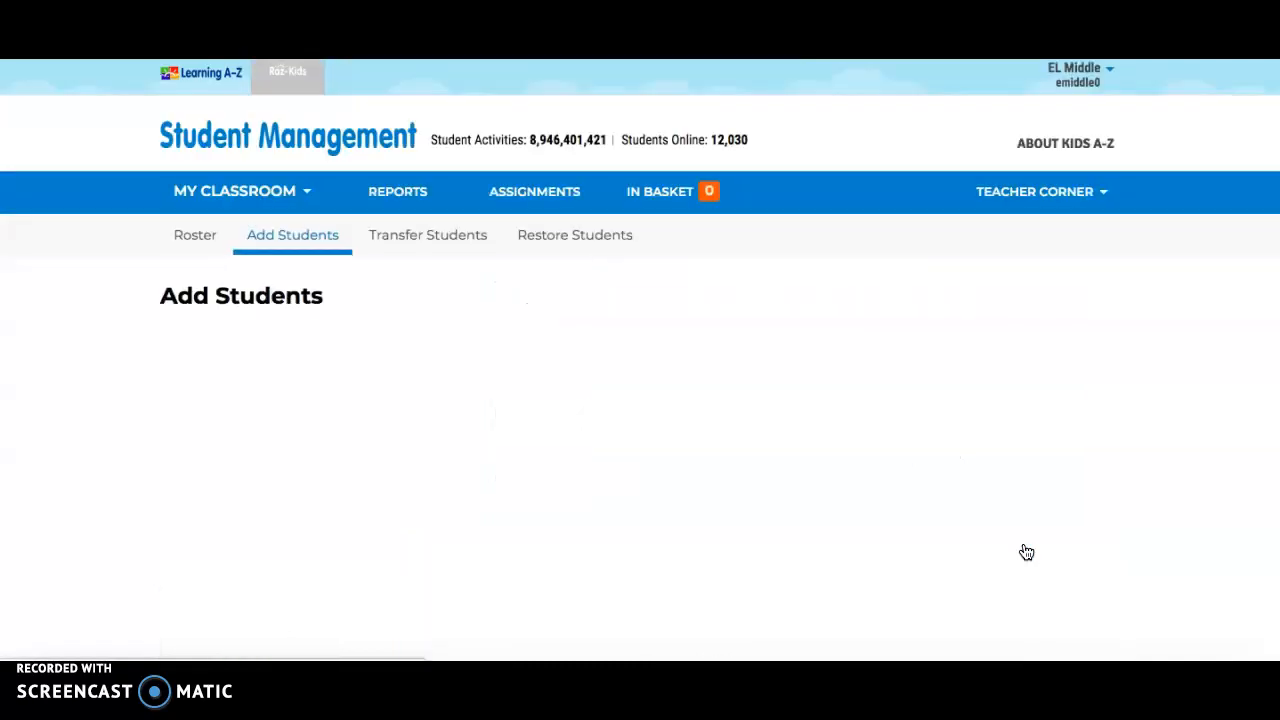
click(766, 500)
scroll(767, 502, down, 1)
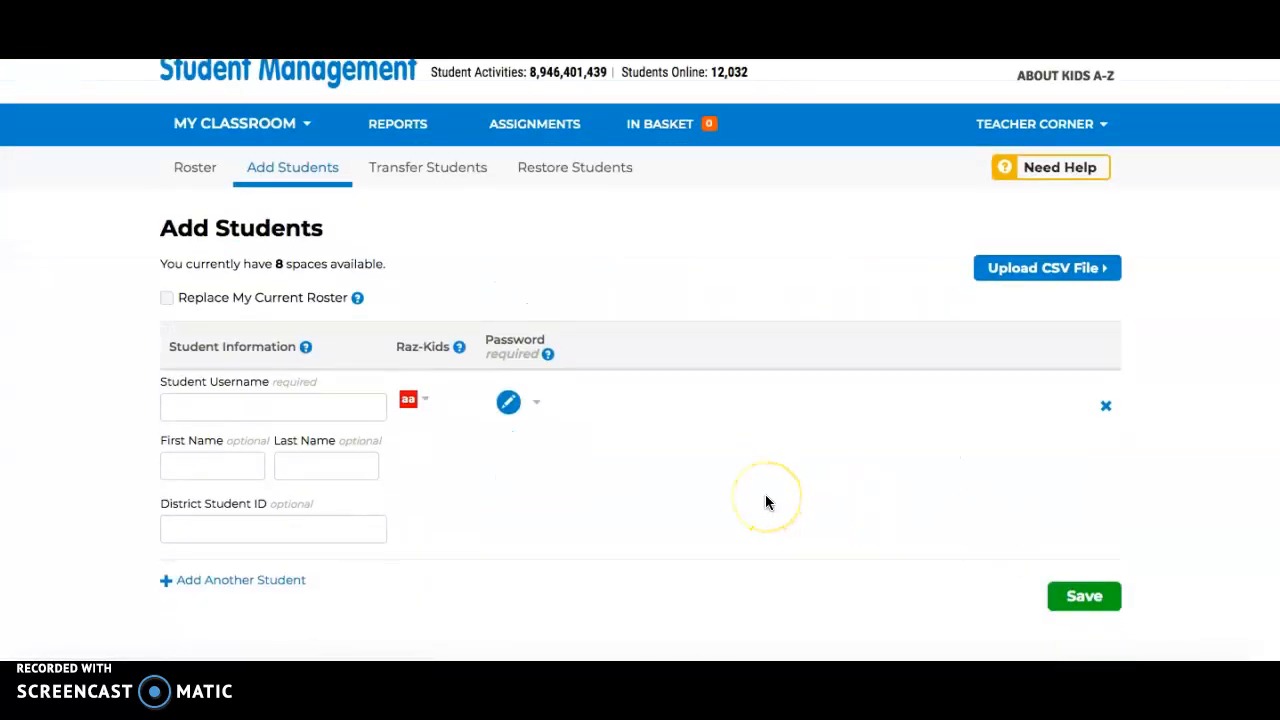
scroll(765, 500, down, 1)
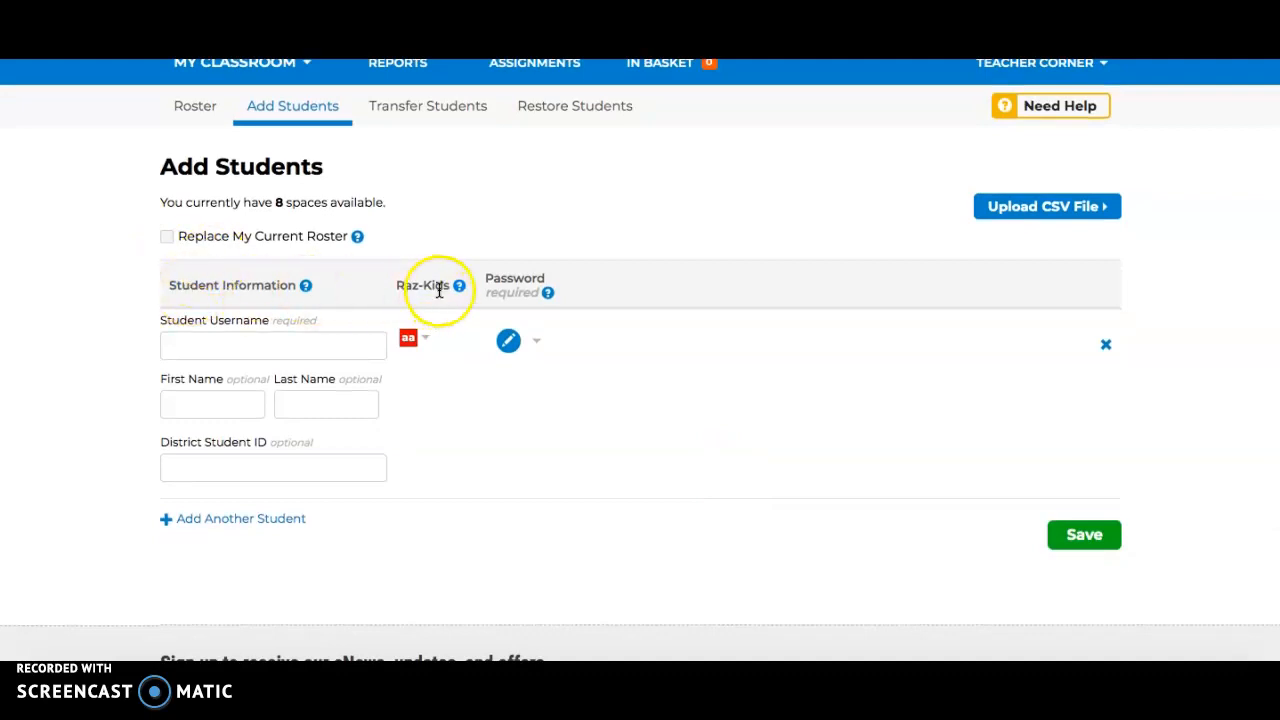
Enter the new student's username and set the student's Raz-Kids reading level to K
click(223, 345)
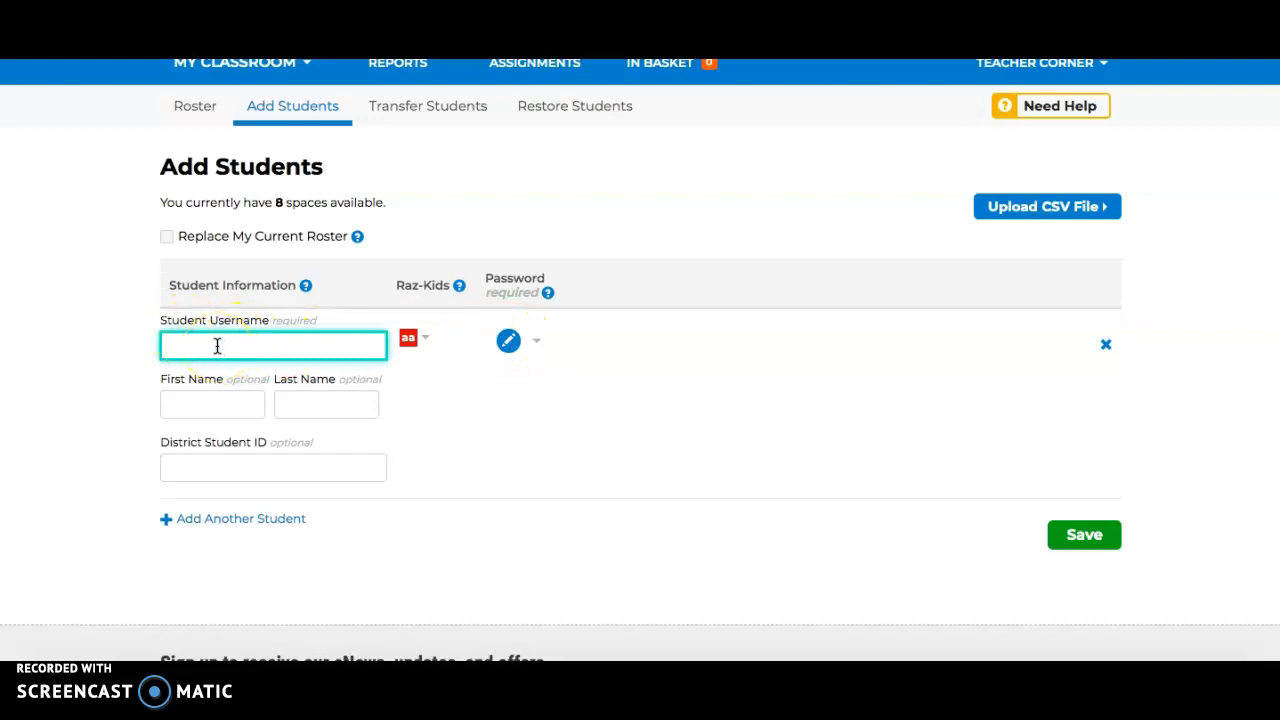
click(205, 407)
click(426, 341)
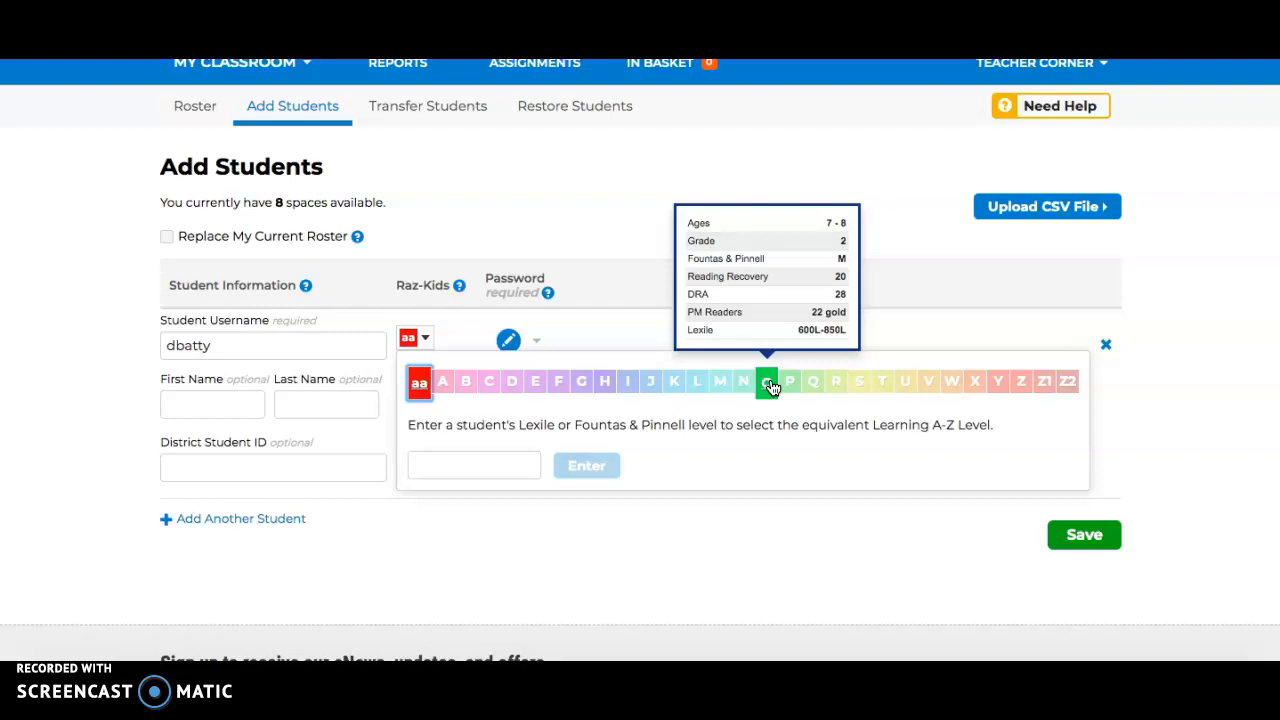
click(673, 381)
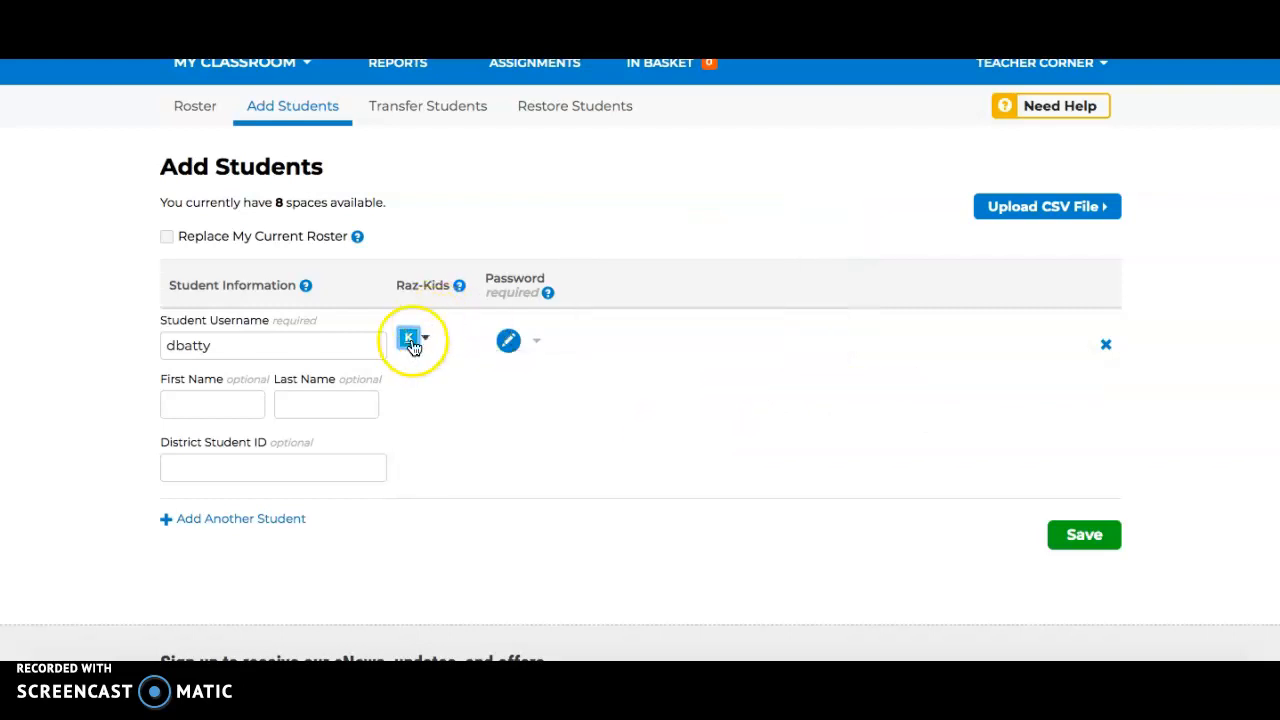
Enter a text password for the new student instead of red icons, and save the student to the roster
click(534, 342)
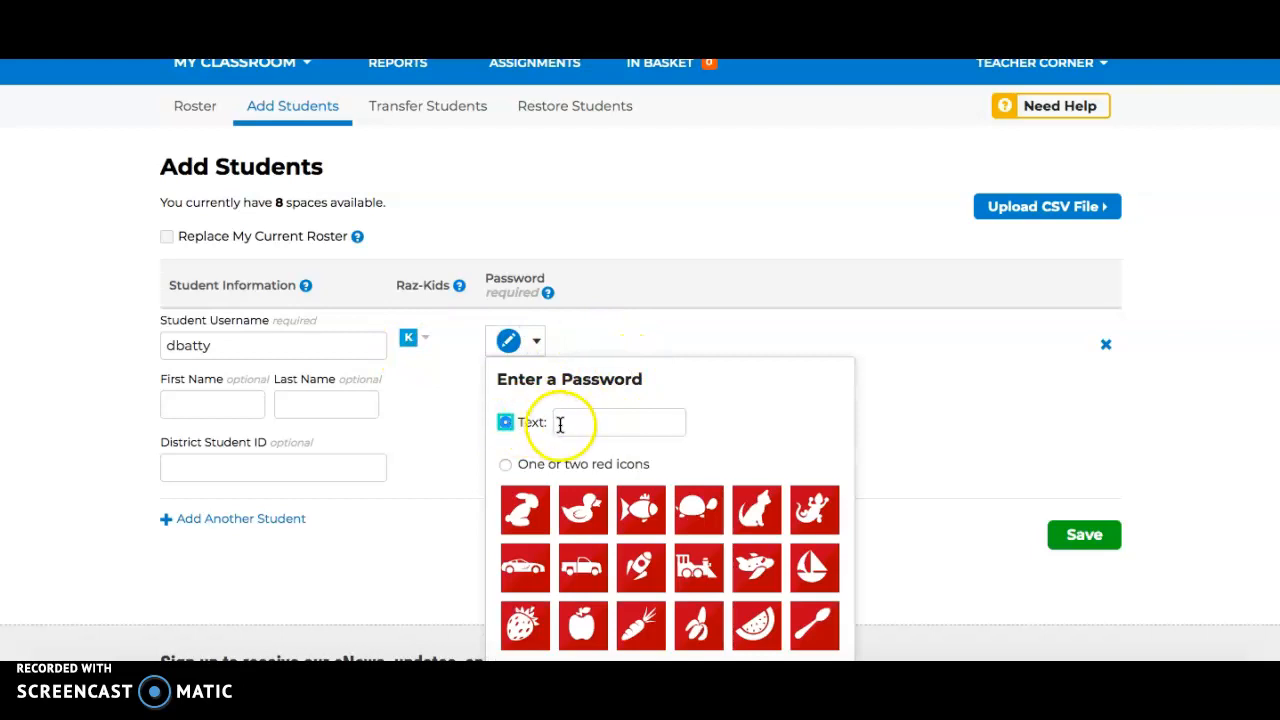
click(507, 464)
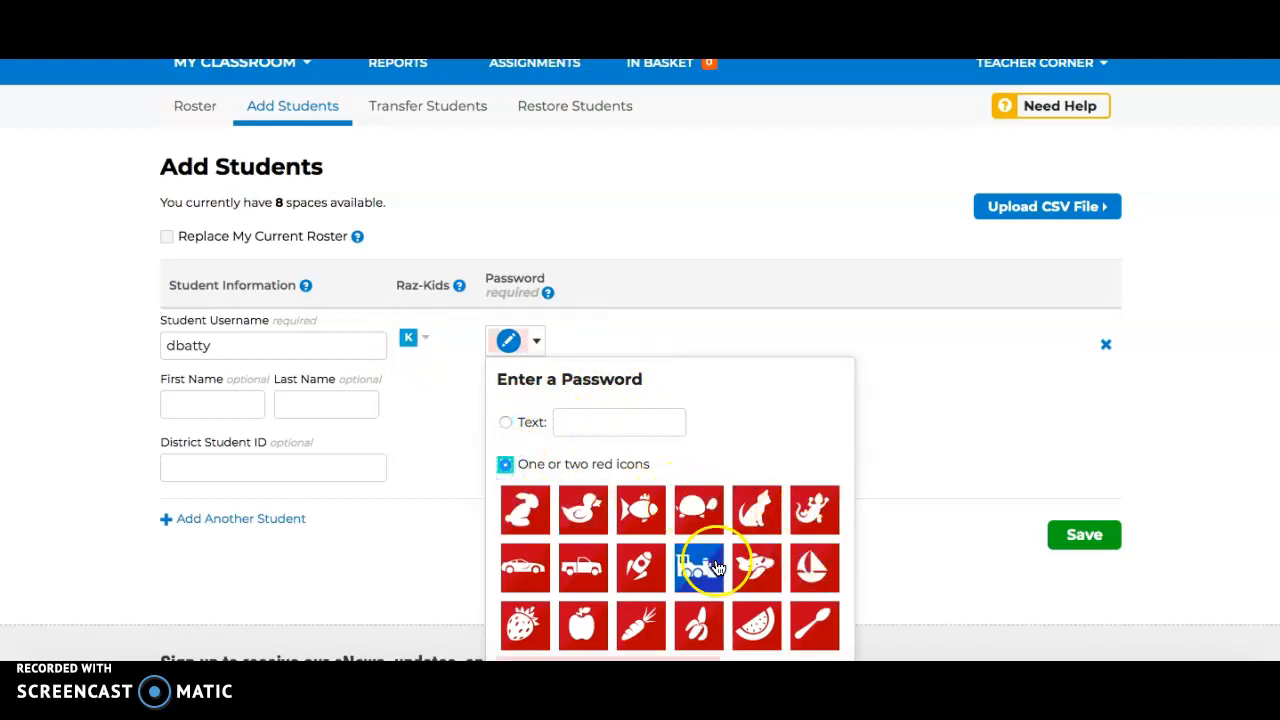
click(505, 422)
click(581, 420)
click(922, 428)
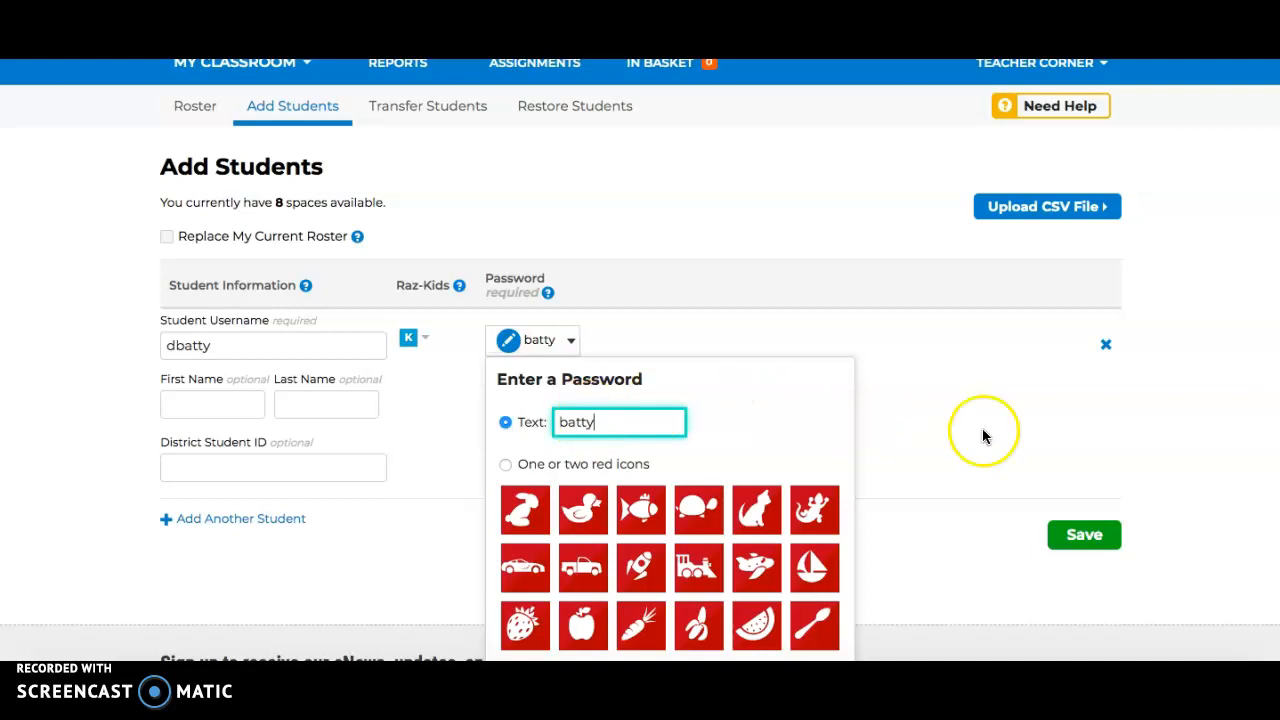
scroll(1021, 458, down, 1)
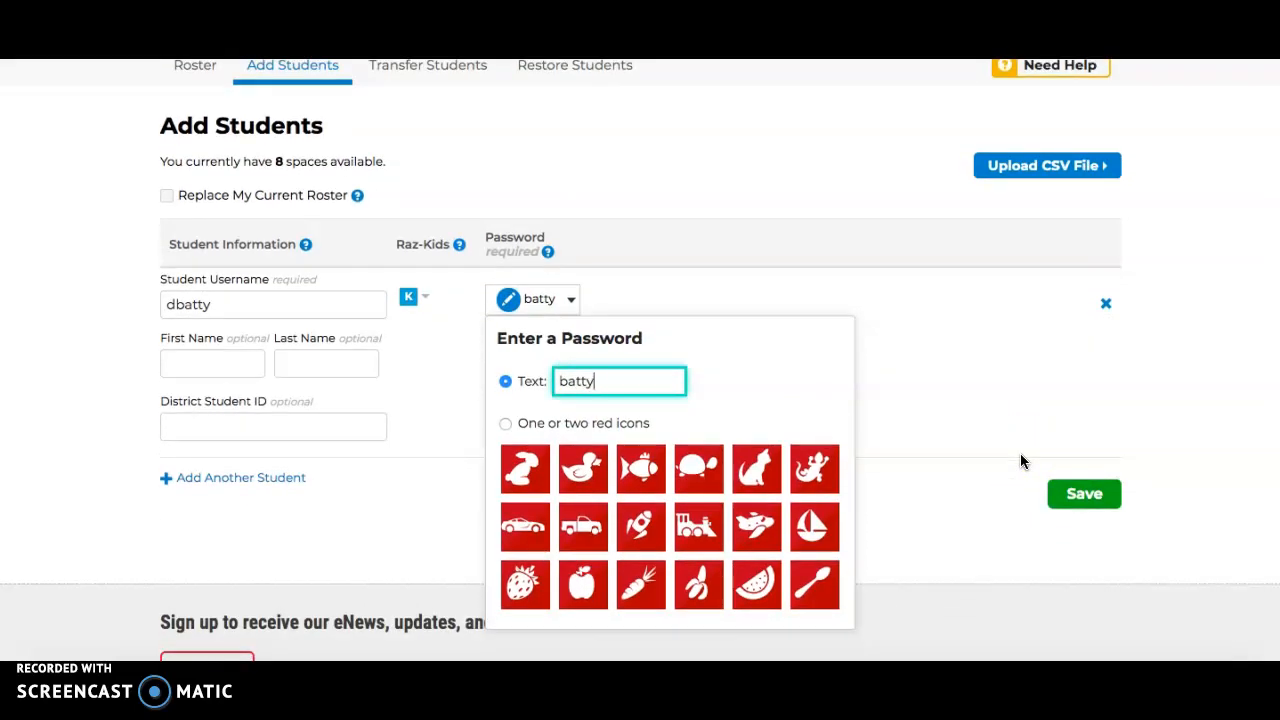
click(1070, 500)
click(1072, 505)
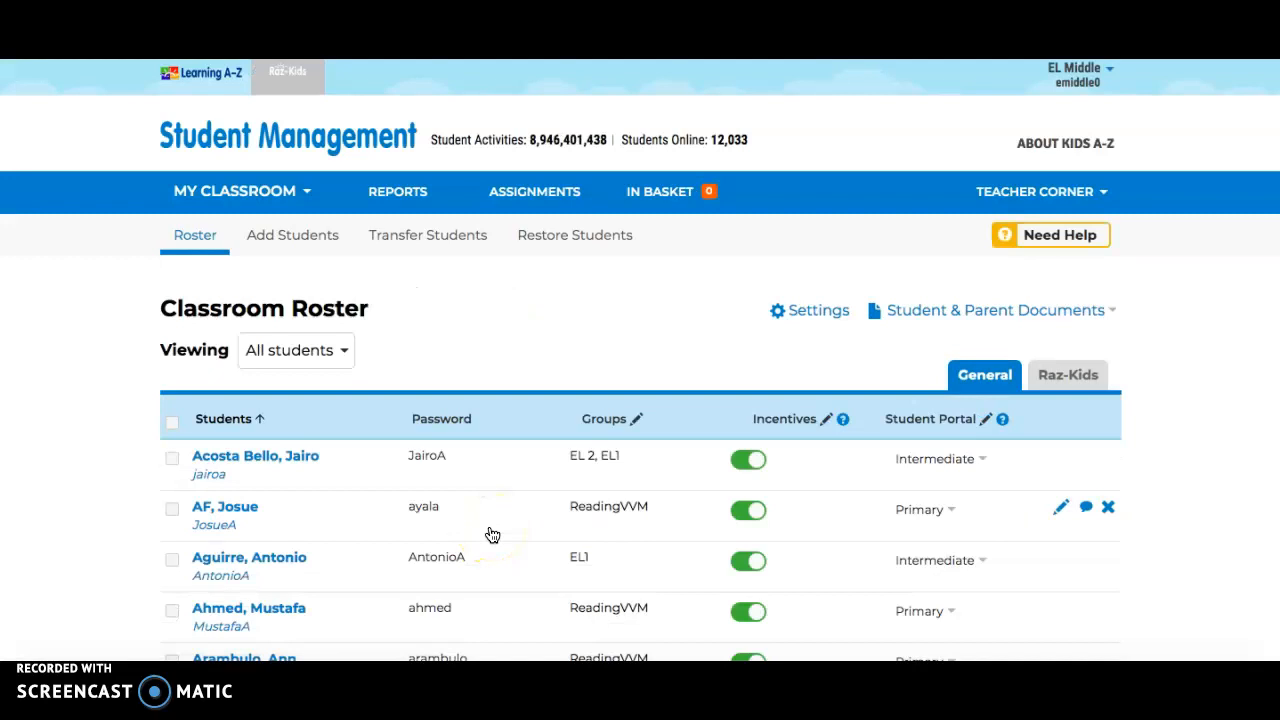
Locate the new student in the classroom roster and switch the roster to its Raz-Kids view
scroll(492, 535, down, 5)
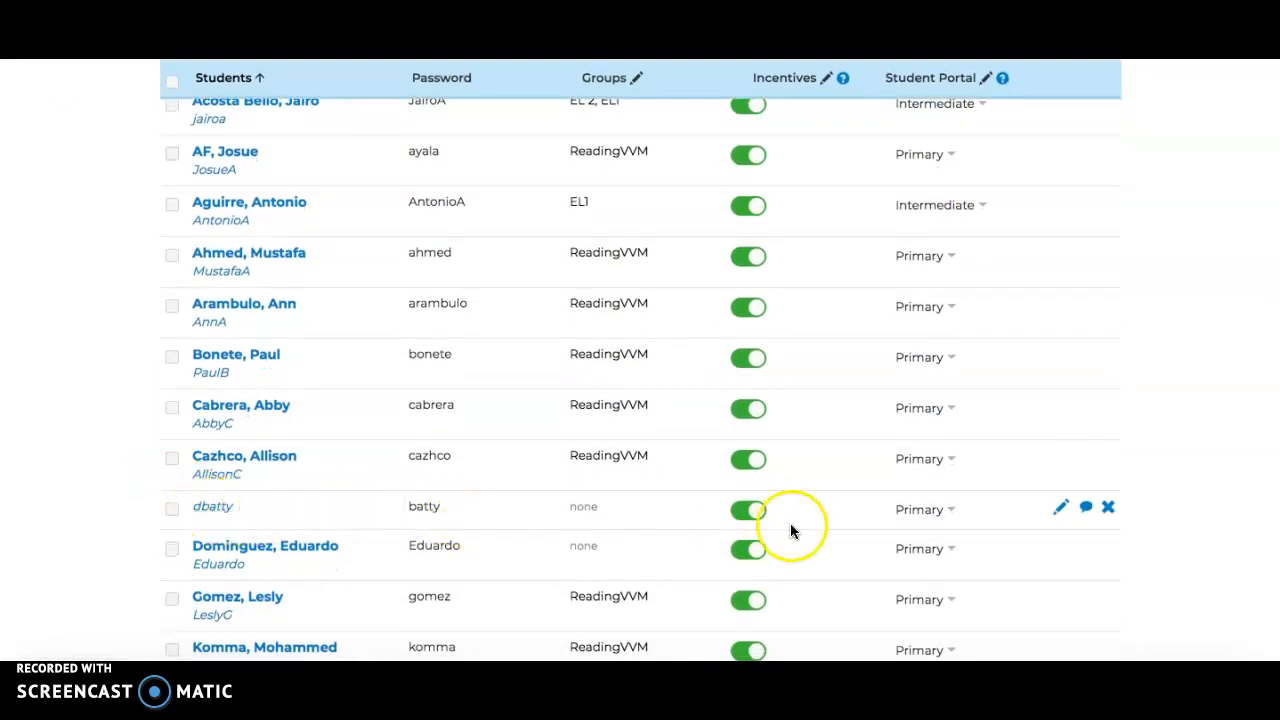
scroll(1065, 507, up, 3)
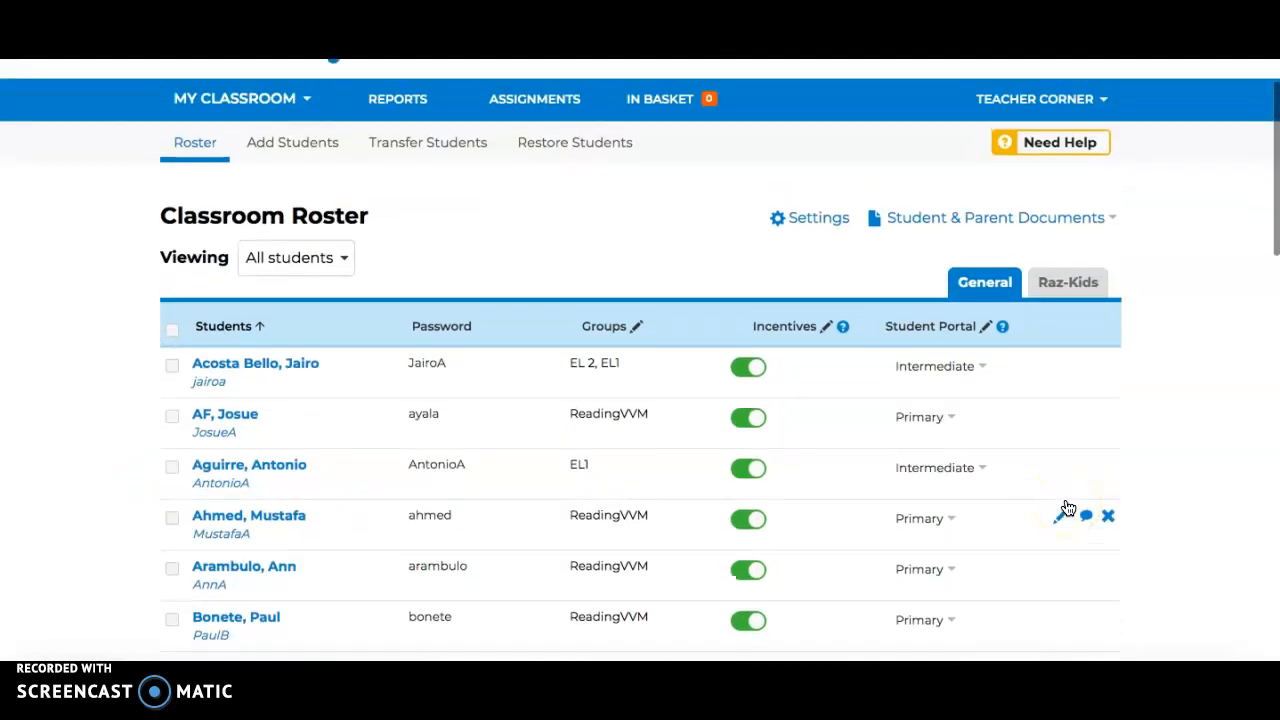
click(1060, 290)
click(970, 290)
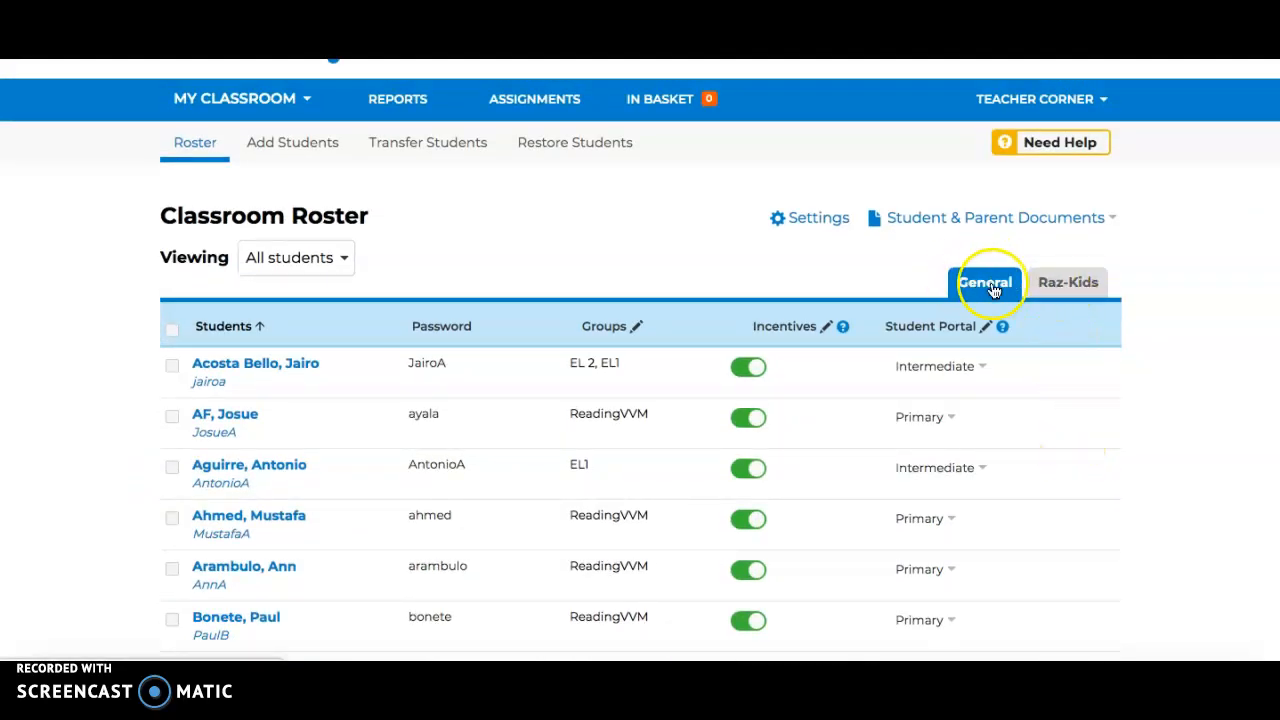
click(1060, 286)
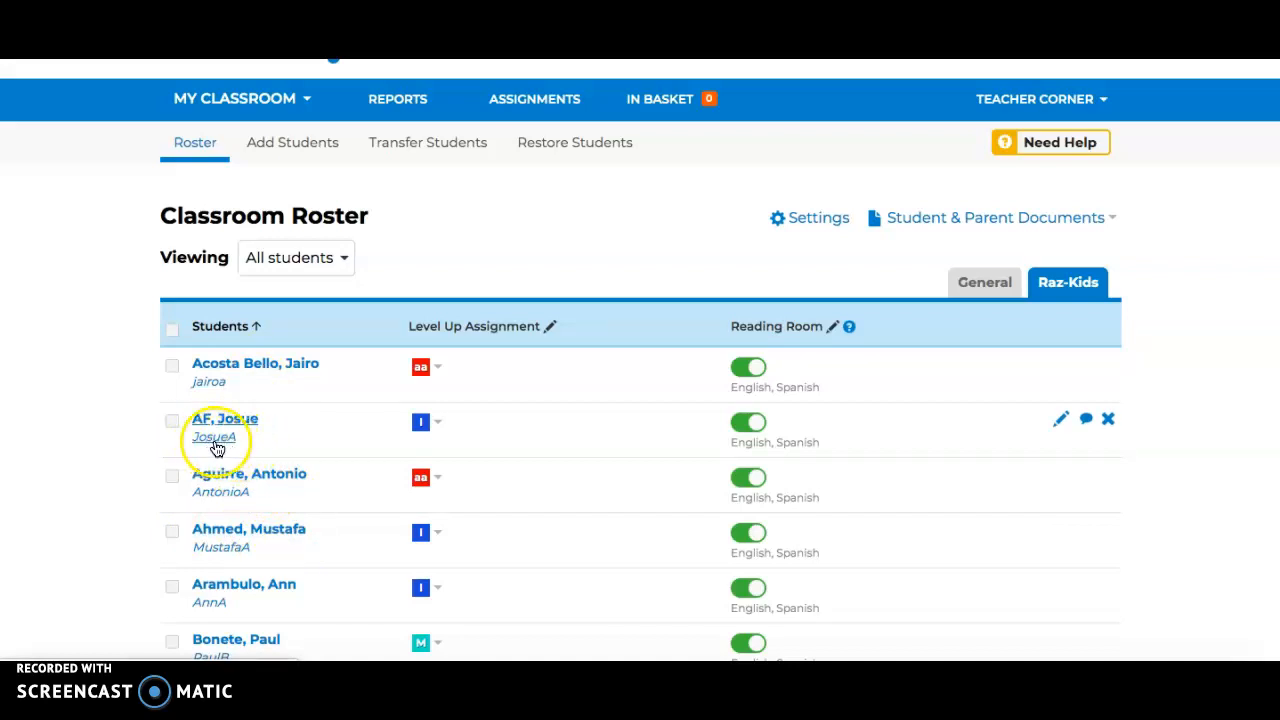
Check the Level Up Assignment choices for the second student in the roster without changing the level
click(432, 424)
mouse_move(622, 477)
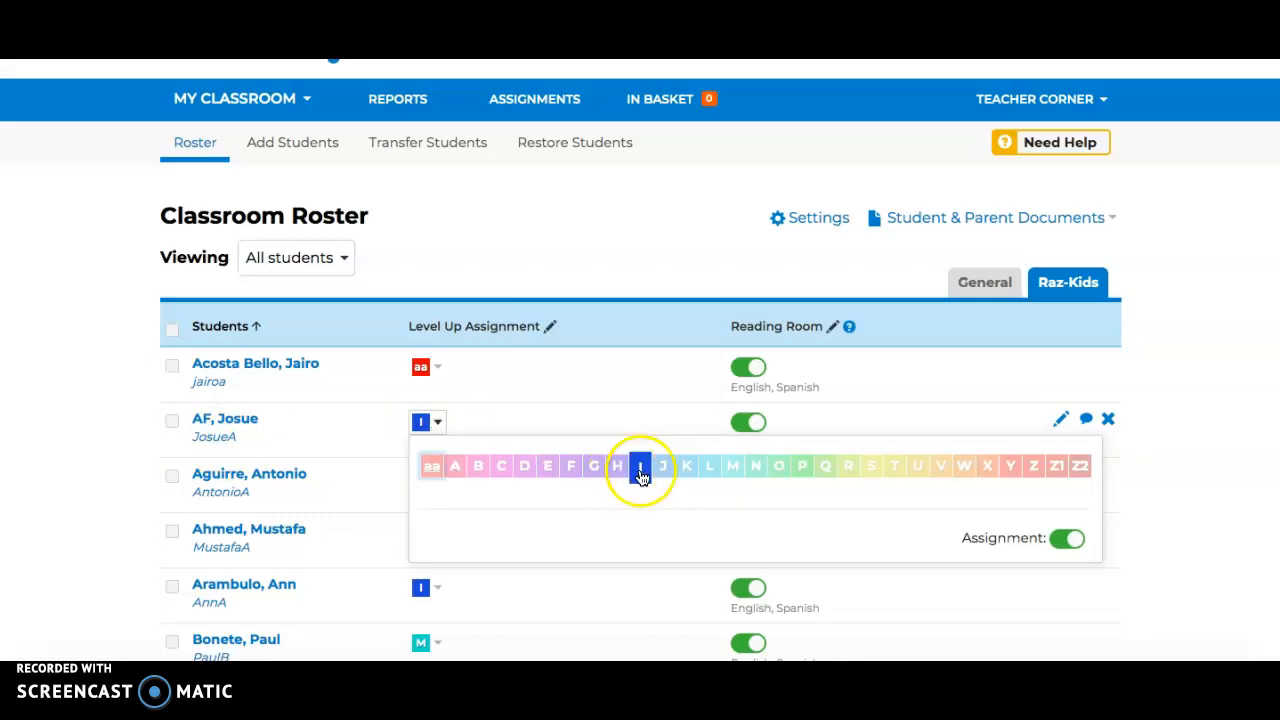
click(666, 390)
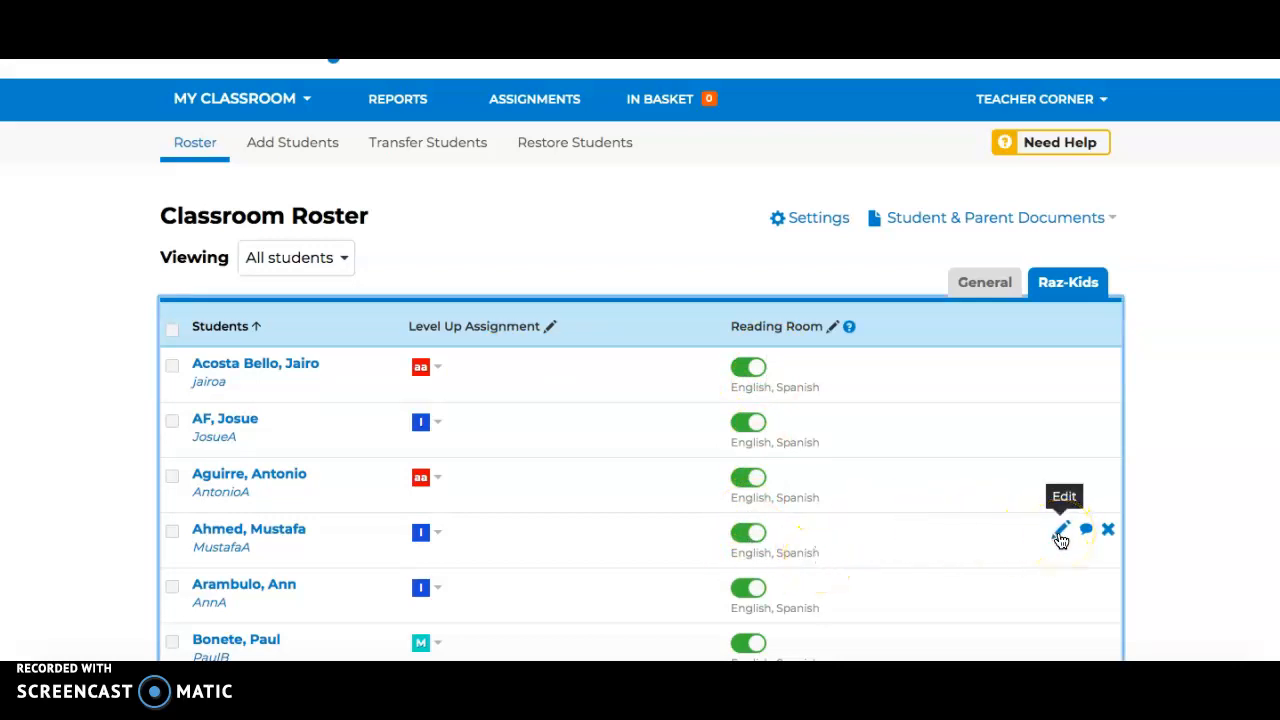
Review the newly added student's editable information and Level Up Assignment choices, leaving both as they are
scroll(1060, 540, down, 5)
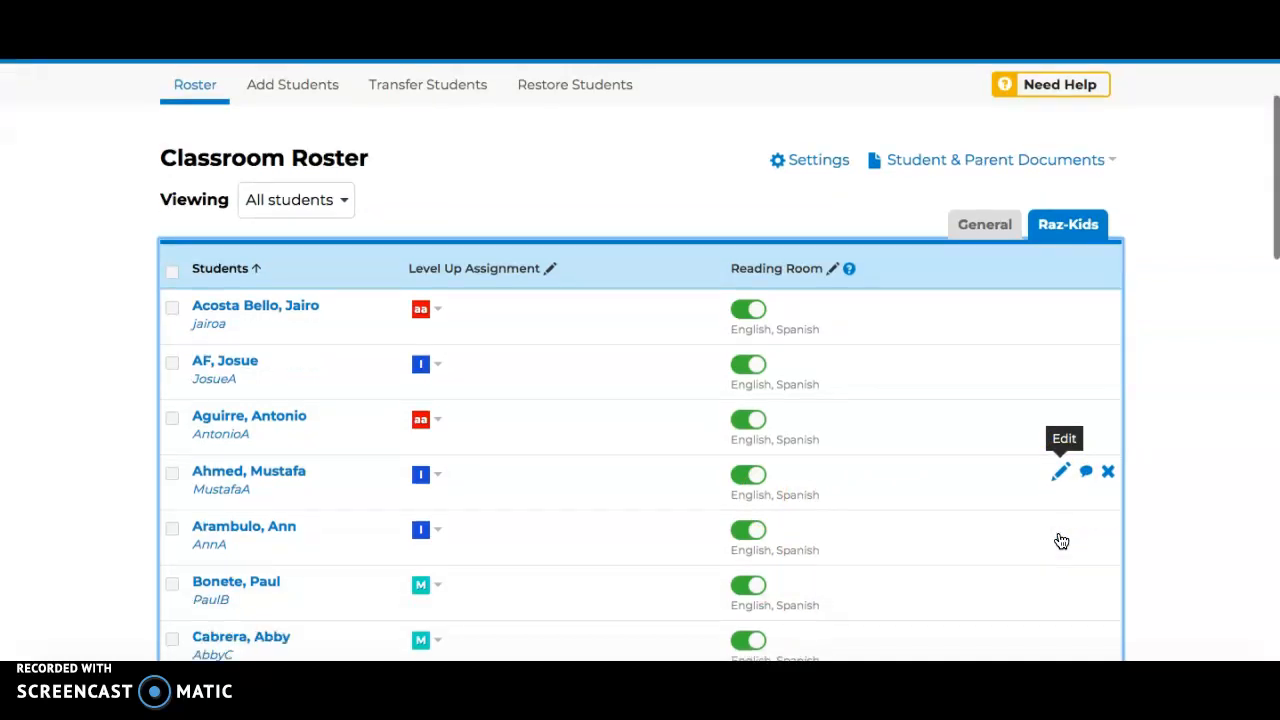
click(423, 405)
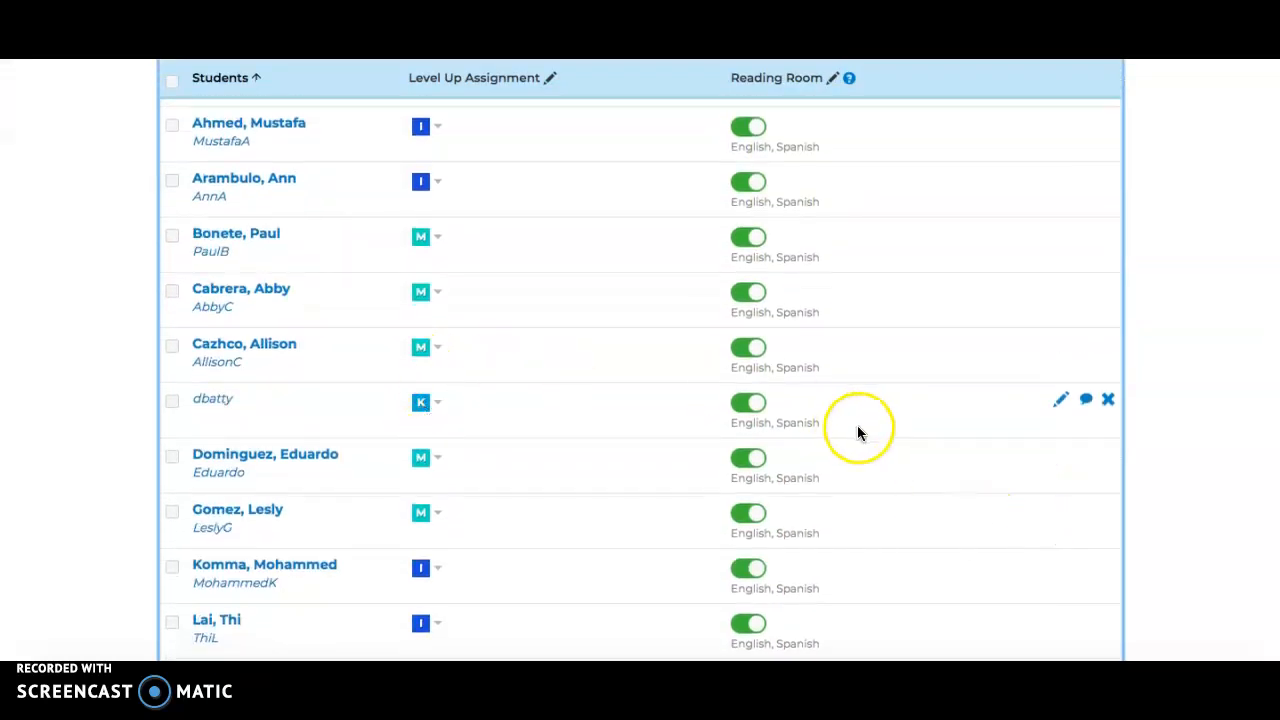
click(1060, 403)
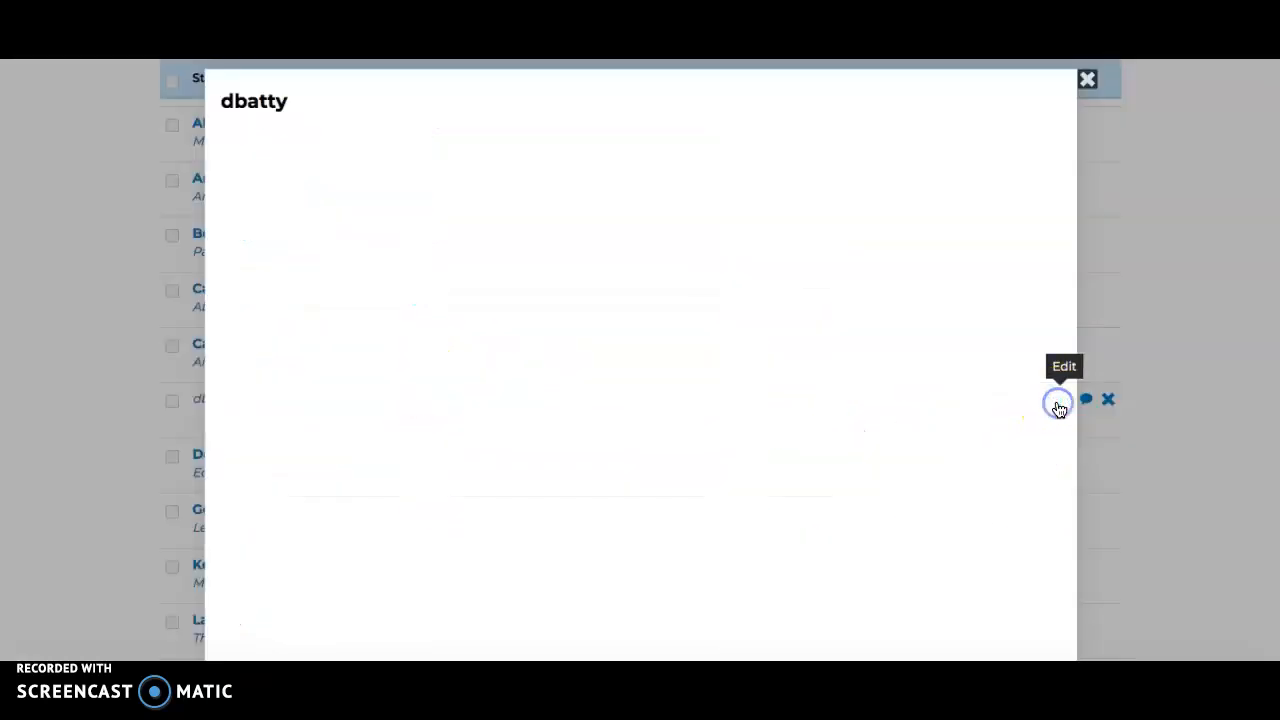
click(578, 277)
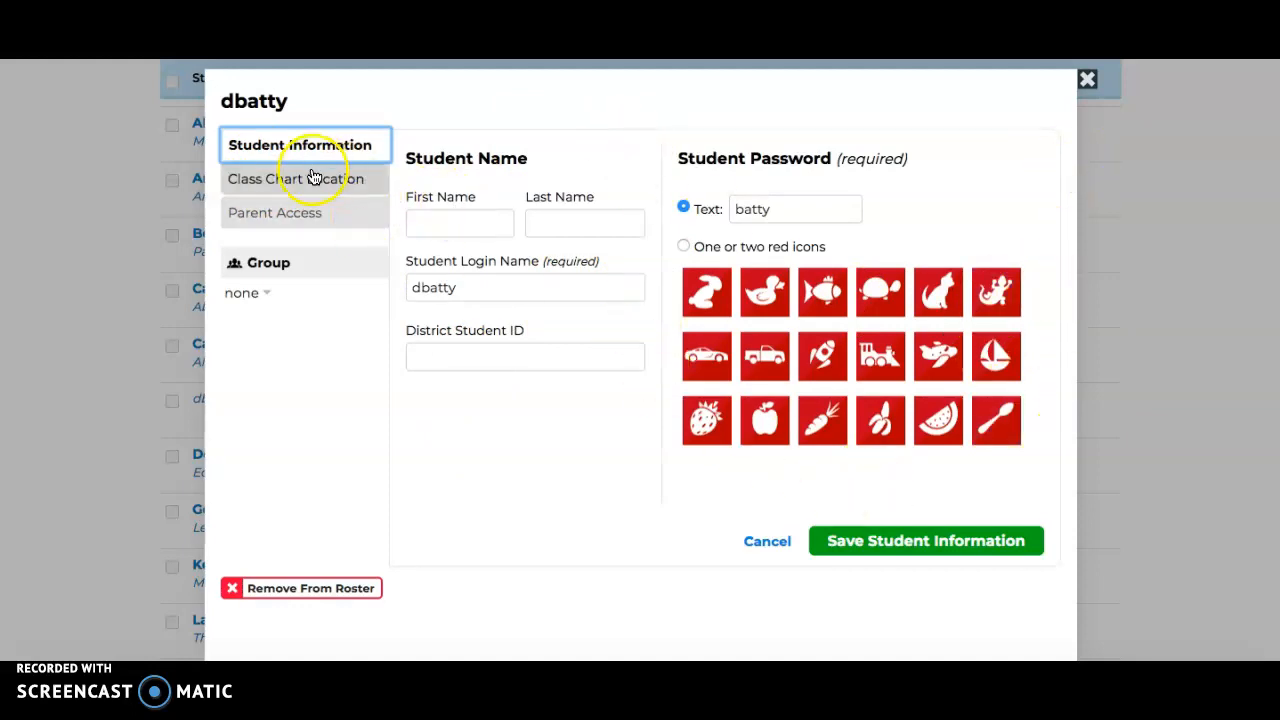
click(1088, 80)
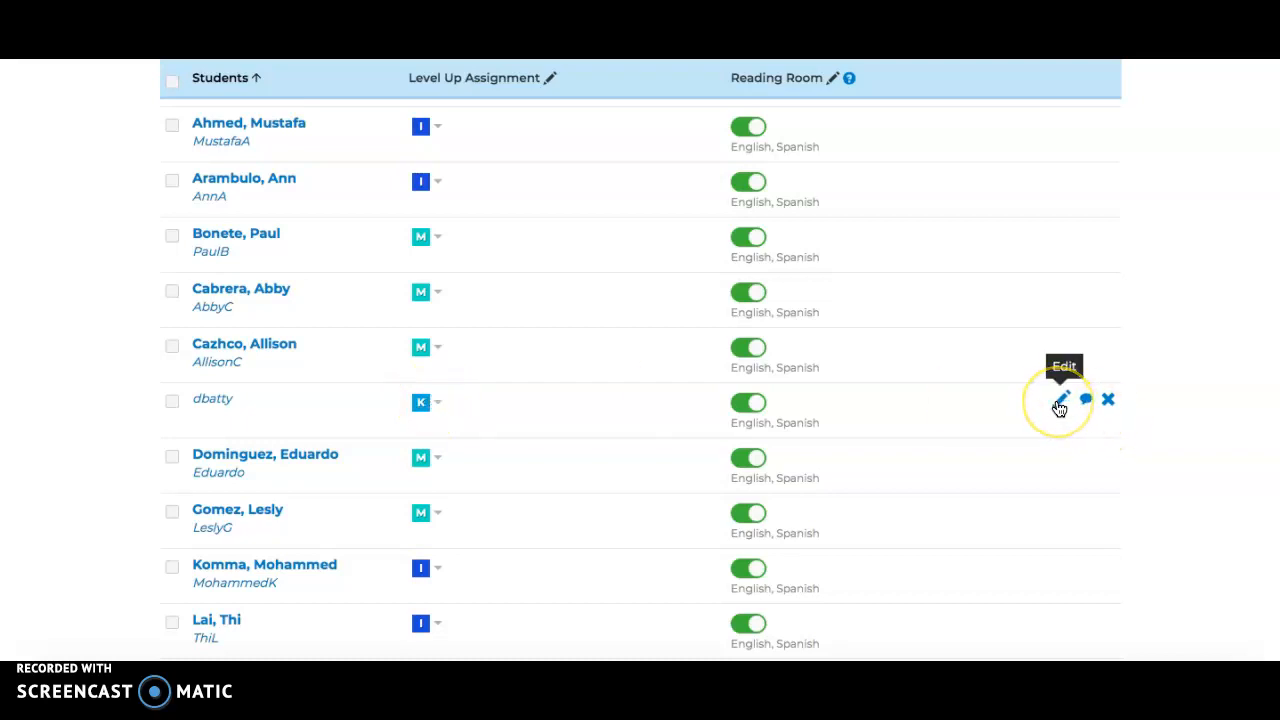
click(436, 404)
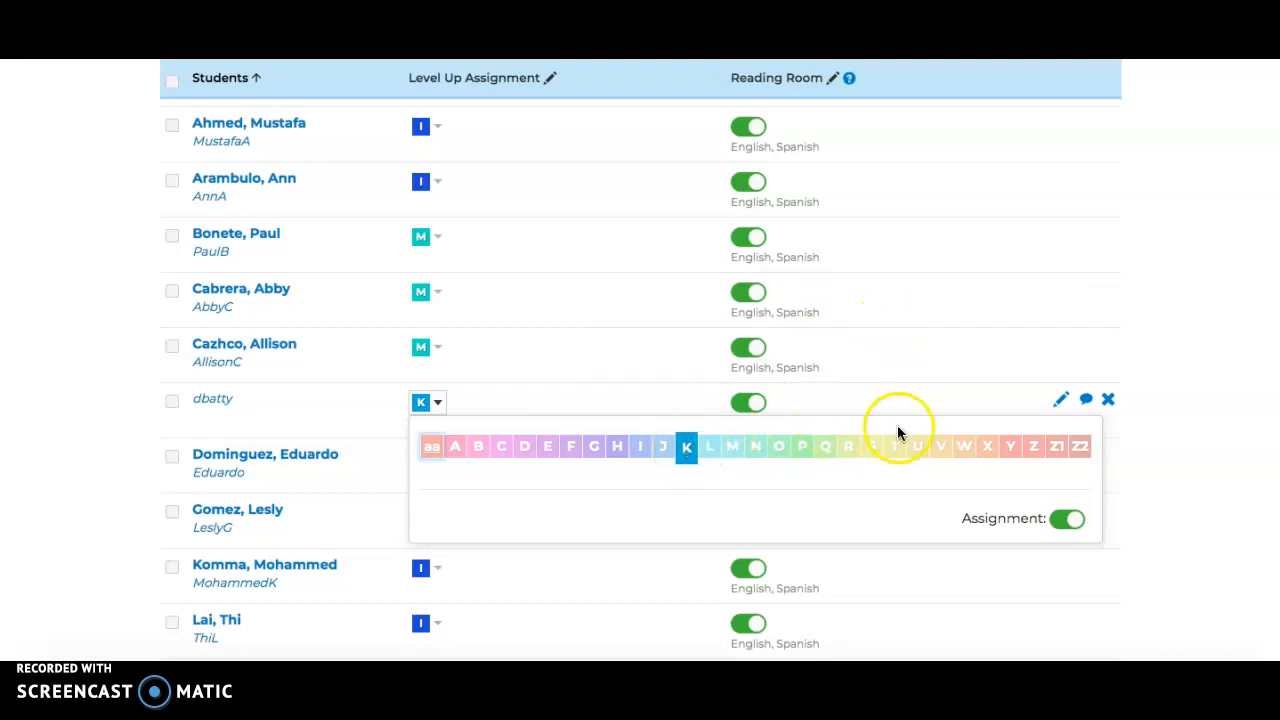
click(1023, 332)
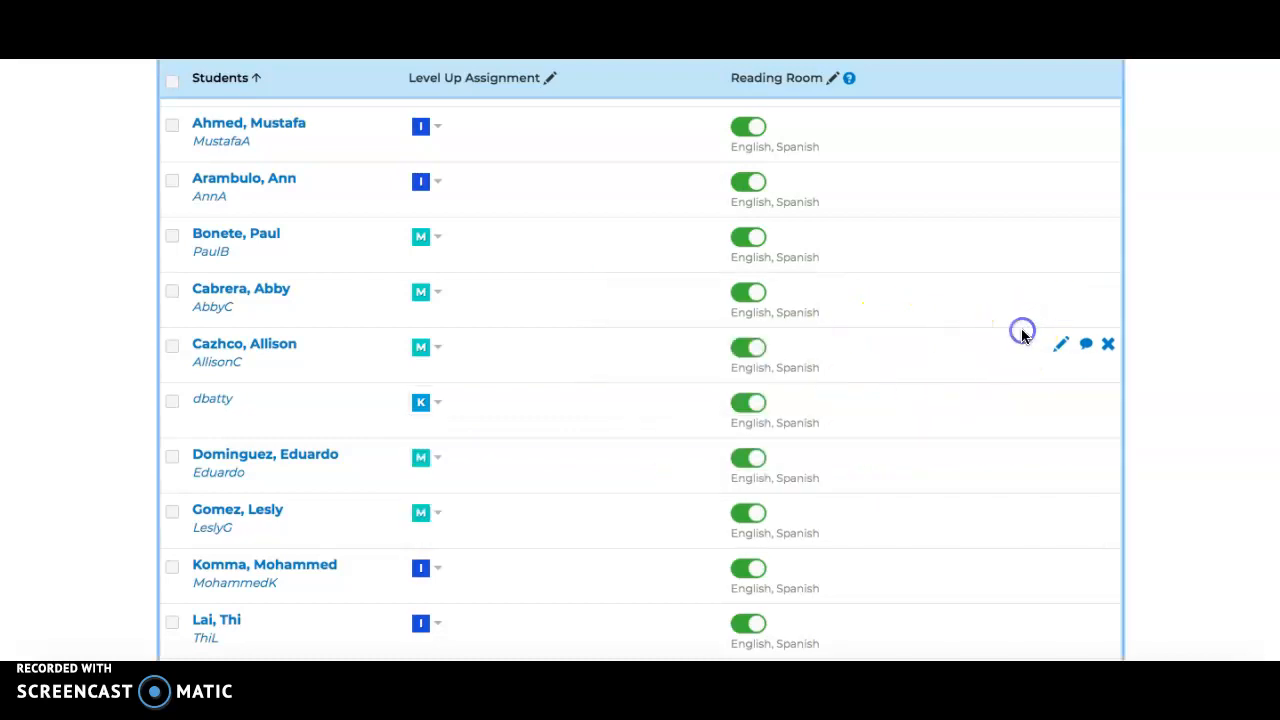
Browse the remaining students in the roster and check the Level Up Assignment choices for another level I student
scroll(1202, 505, down, 2)
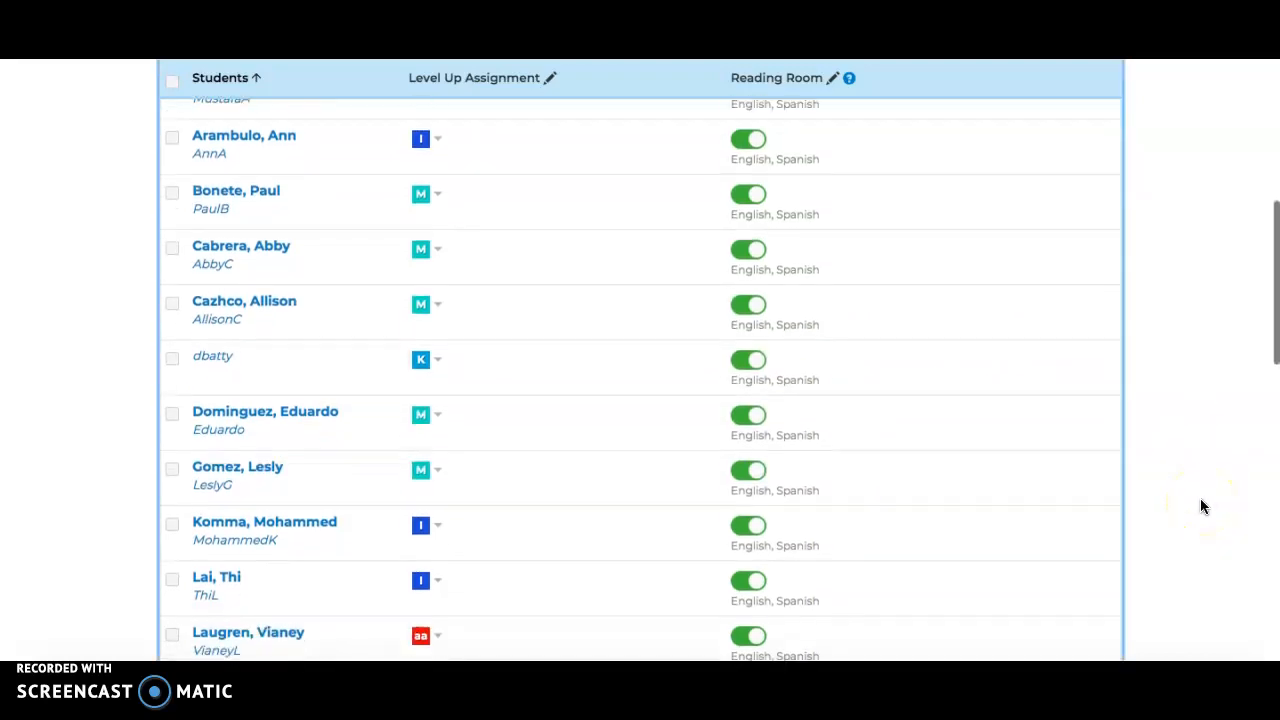
scroll(1202, 505, down, 7)
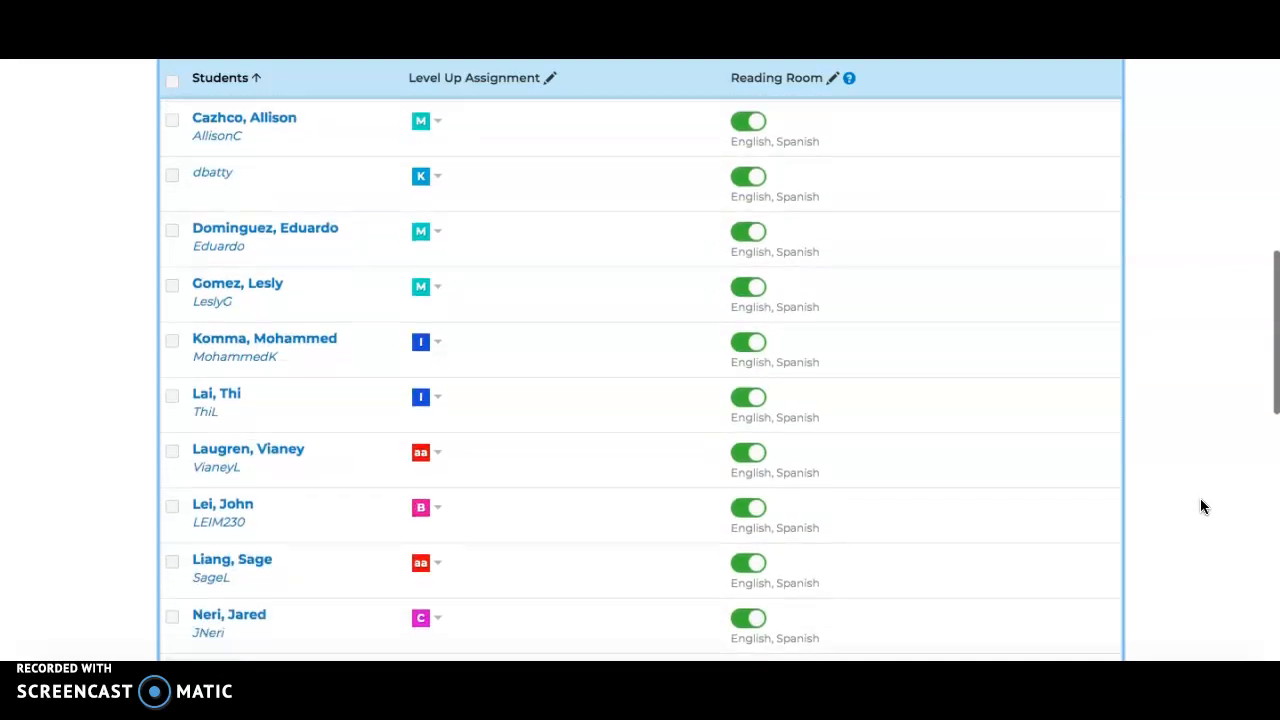
scroll(1202, 505, up, 2)
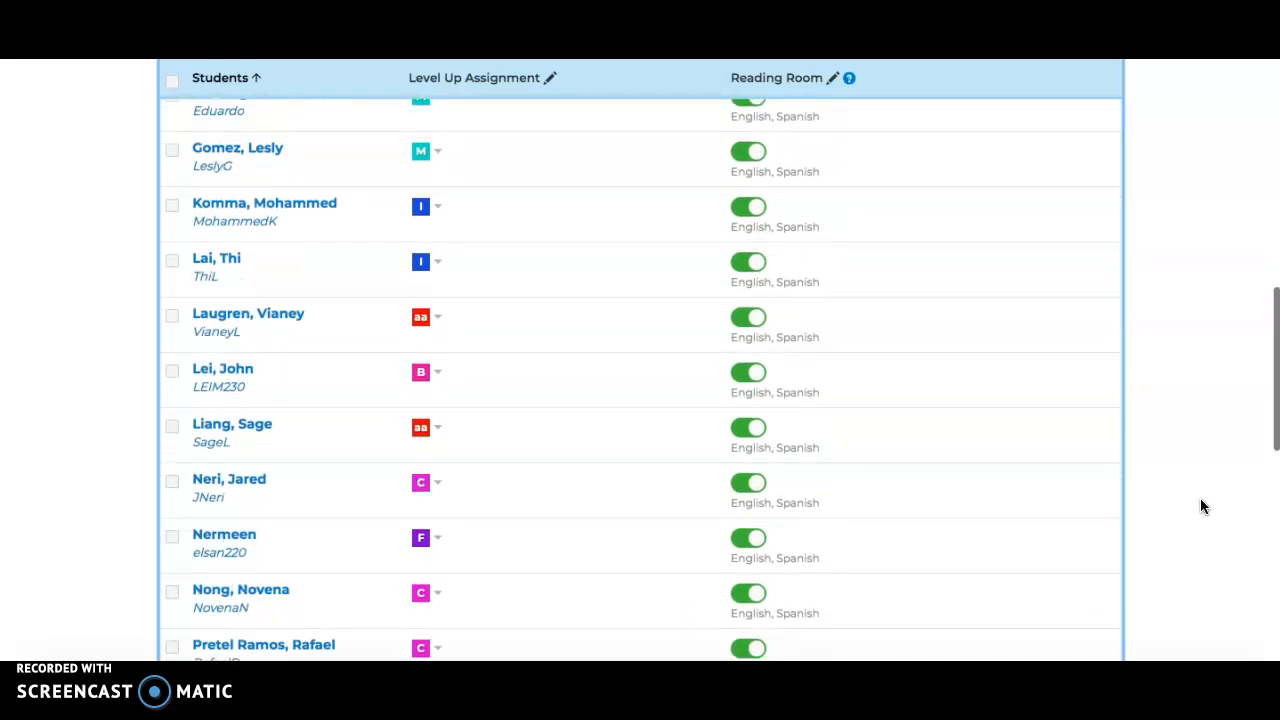
click(437, 263)
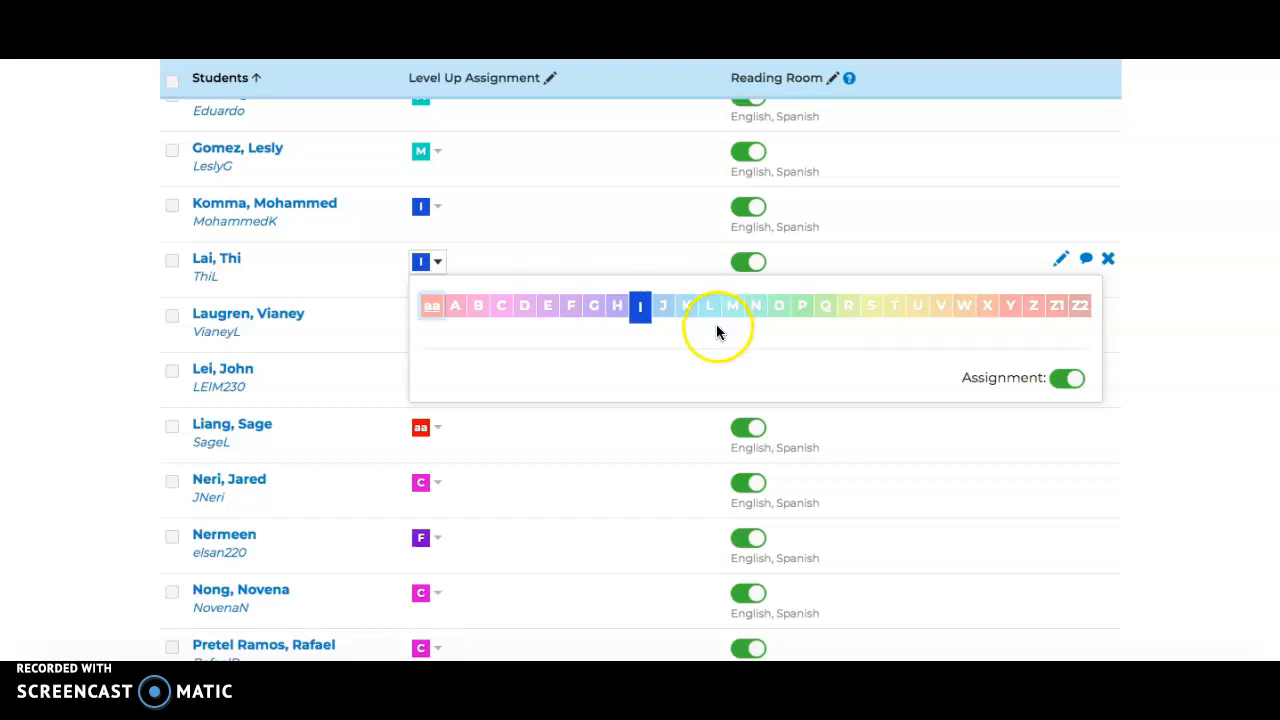
click(1210, 478)
scroll(1215, 480, down, 8)
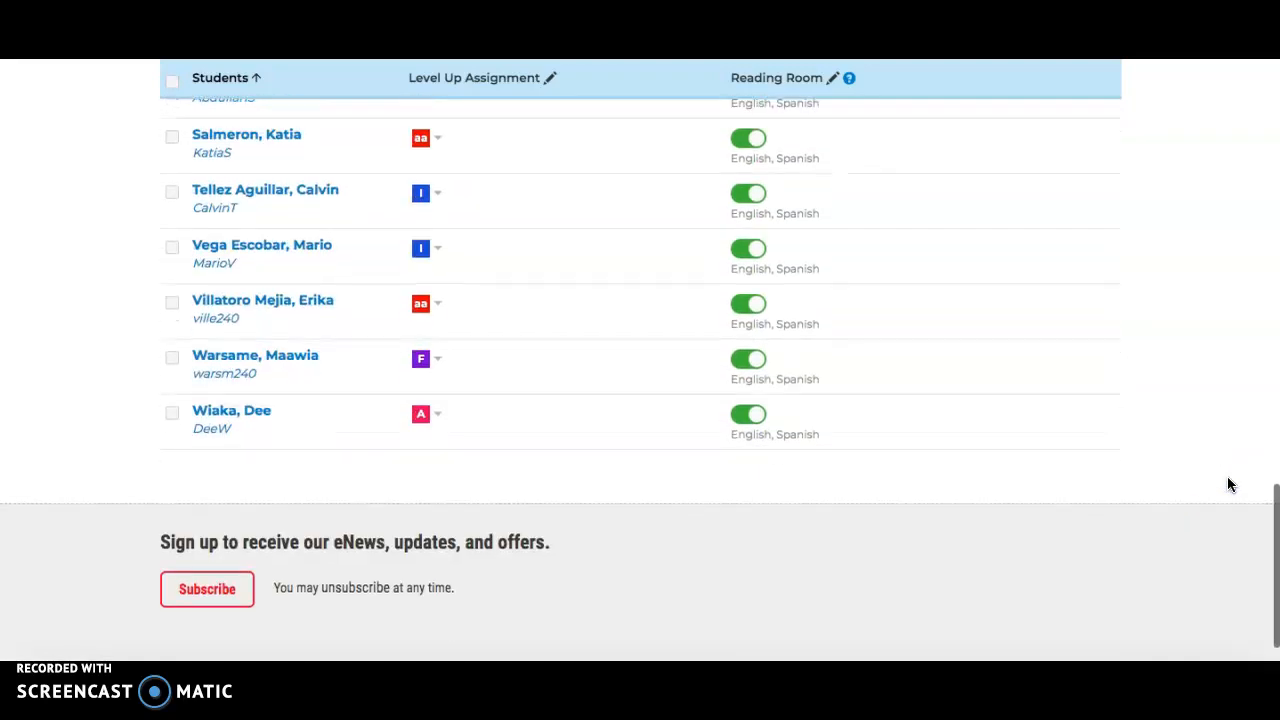
Switch the classroom roster back to its General view
scroll(1229, 485, up, 20)
click(914, 369)
click(978, 382)
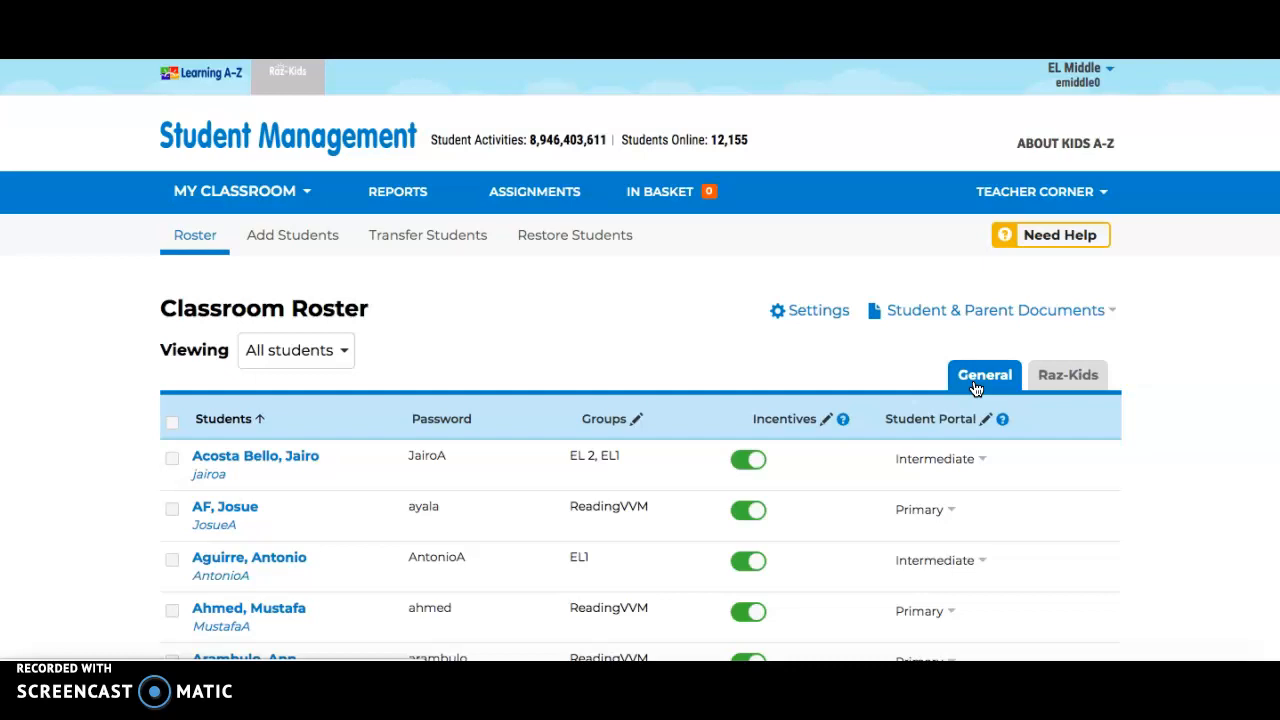
Open the class Assignments and review the previously assigned Raz-Kids books by assignment date
click(534, 197)
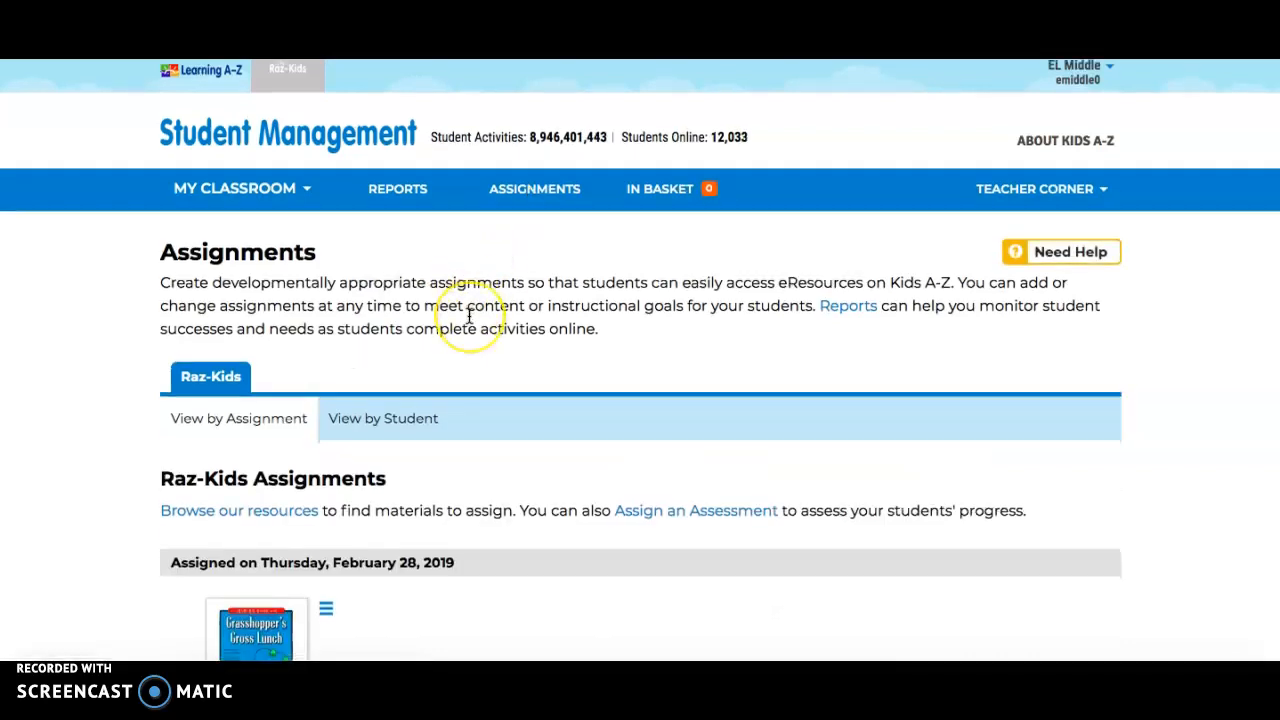
scroll(470, 310, down, 3)
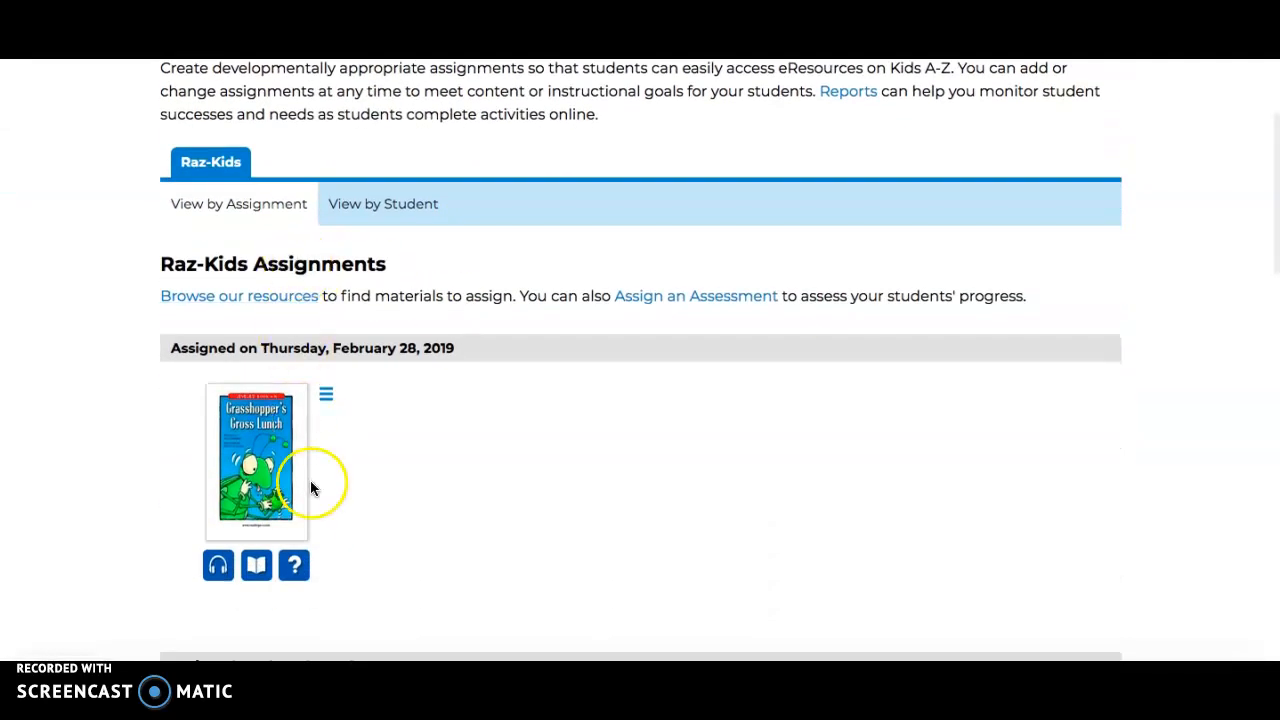
scroll(313, 487, down, 2)
scroll(313, 487, down, 5)
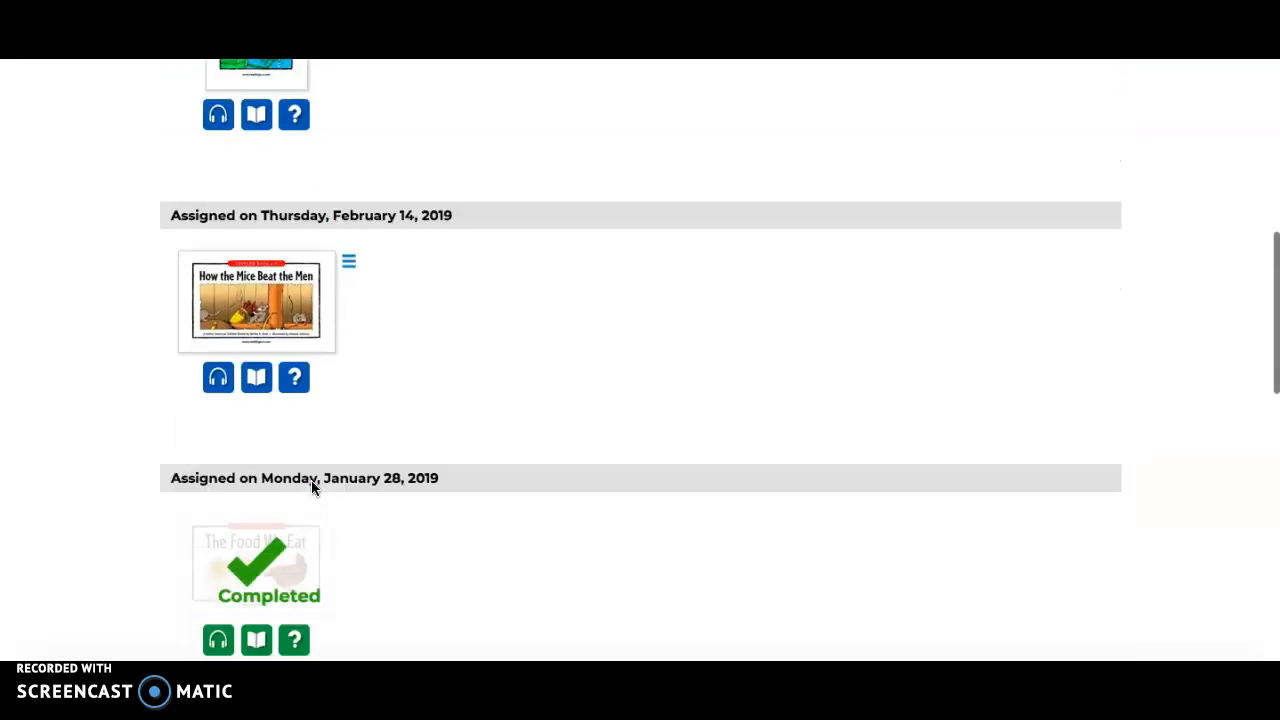
scroll(313, 487, up, 4)
mouse_move(313, 487)
scroll(313, 487, up, 5)
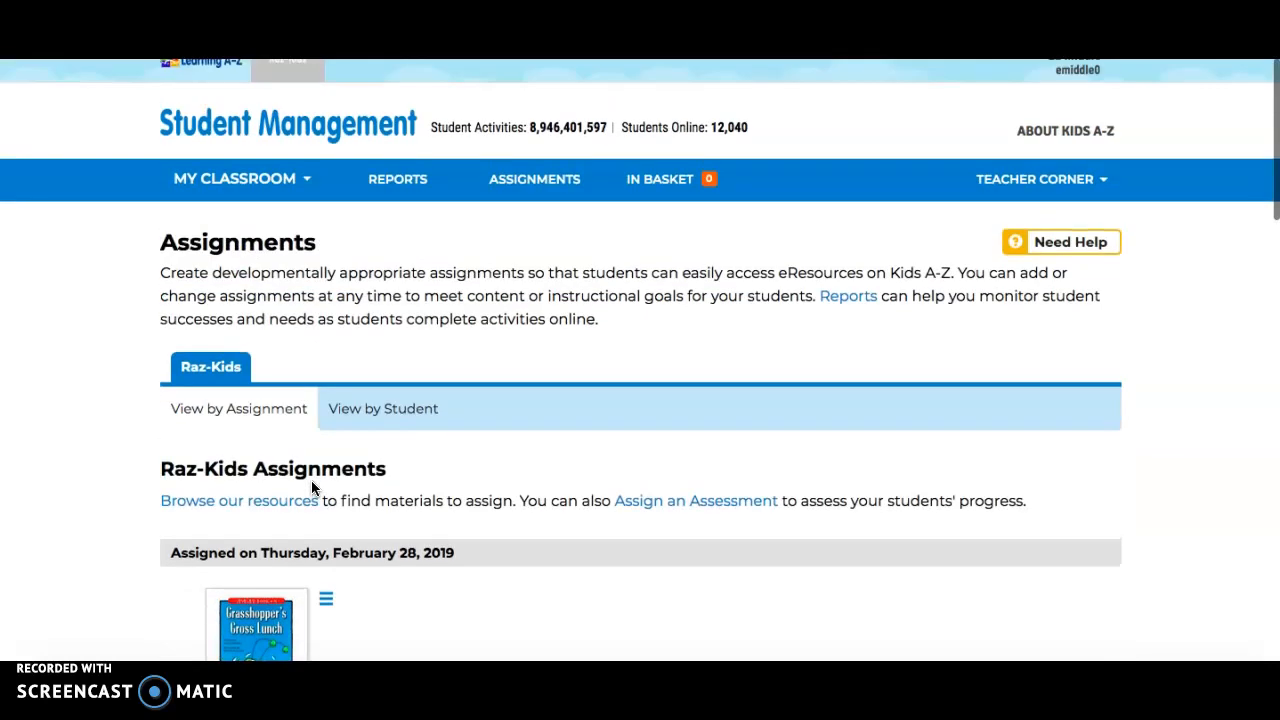
scroll(313, 487, down, 1)
scroll(250, 480, up, 1)
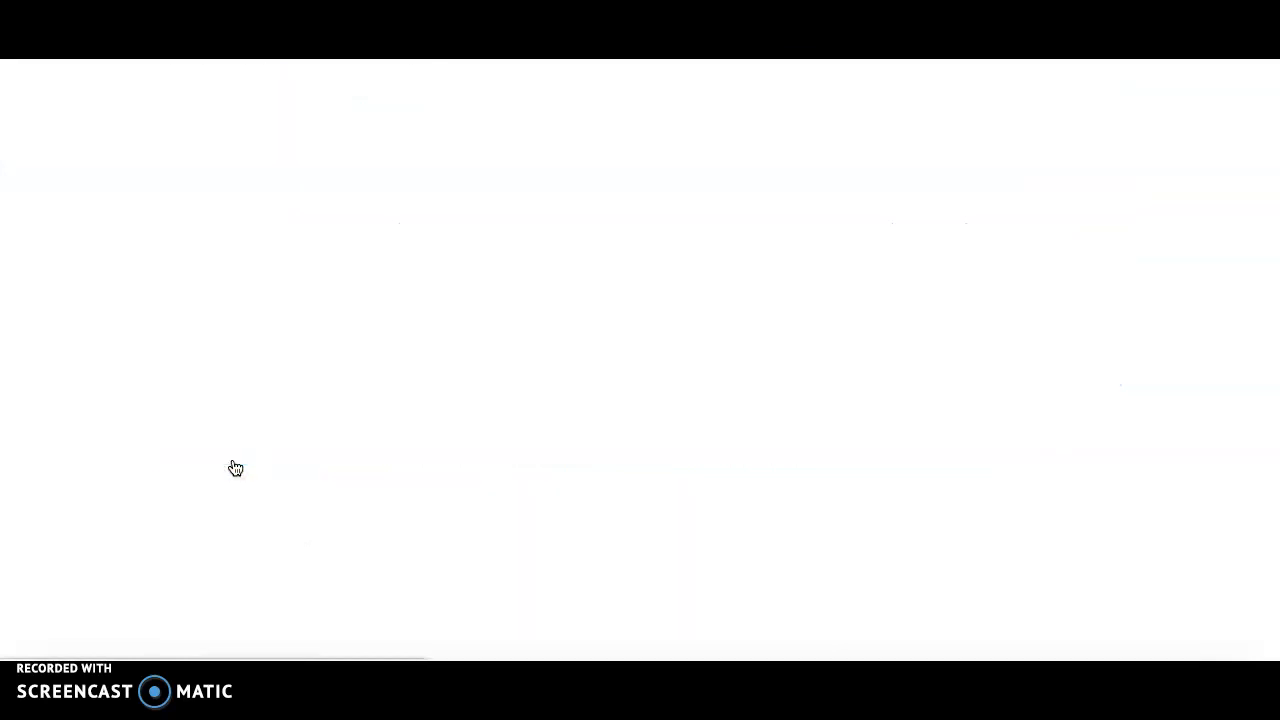
Browse the assignable resources and look through the Level K leveled books for a title to assign
scroll(317, 510, down, 3)
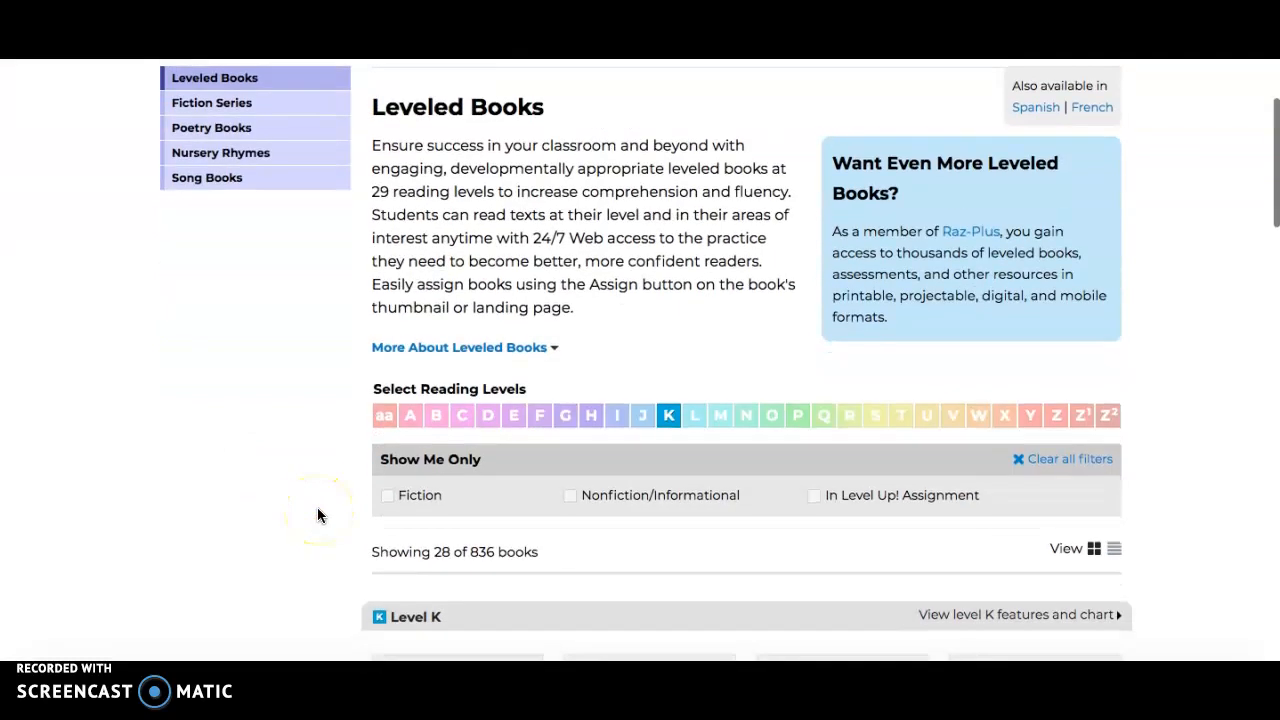
scroll(317, 507, down, 1)
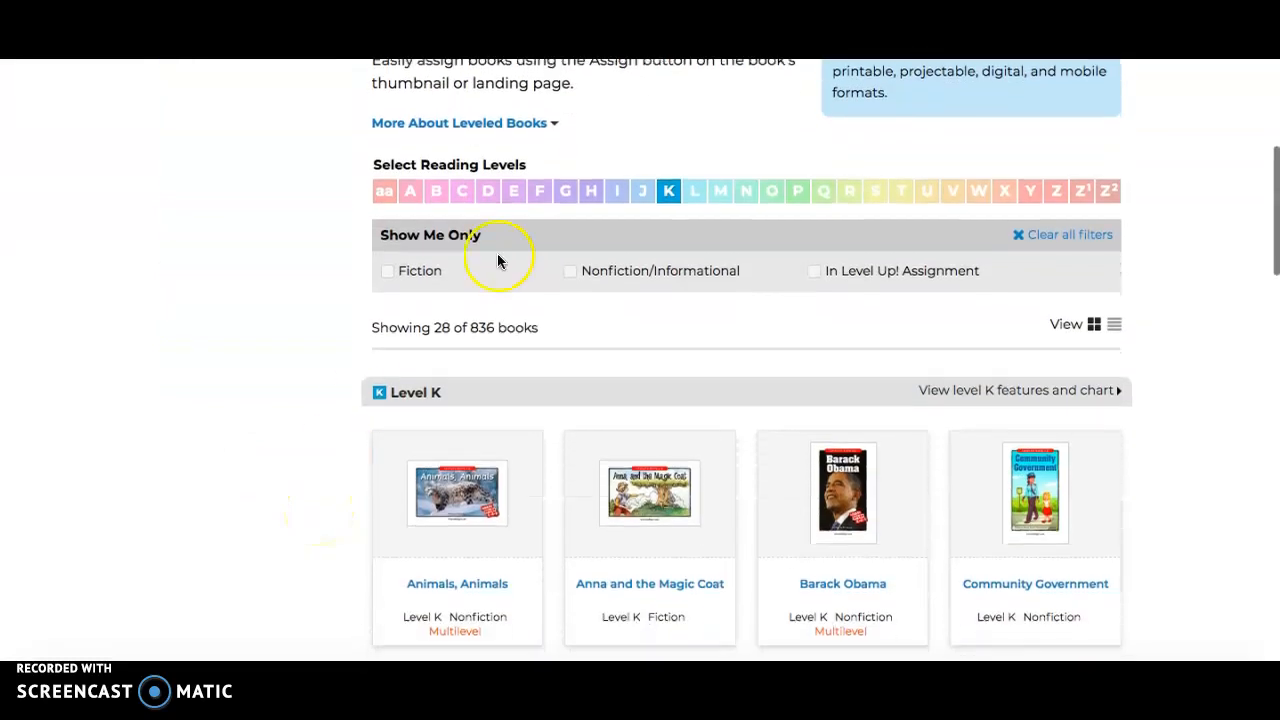
mouse_move(670, 198)
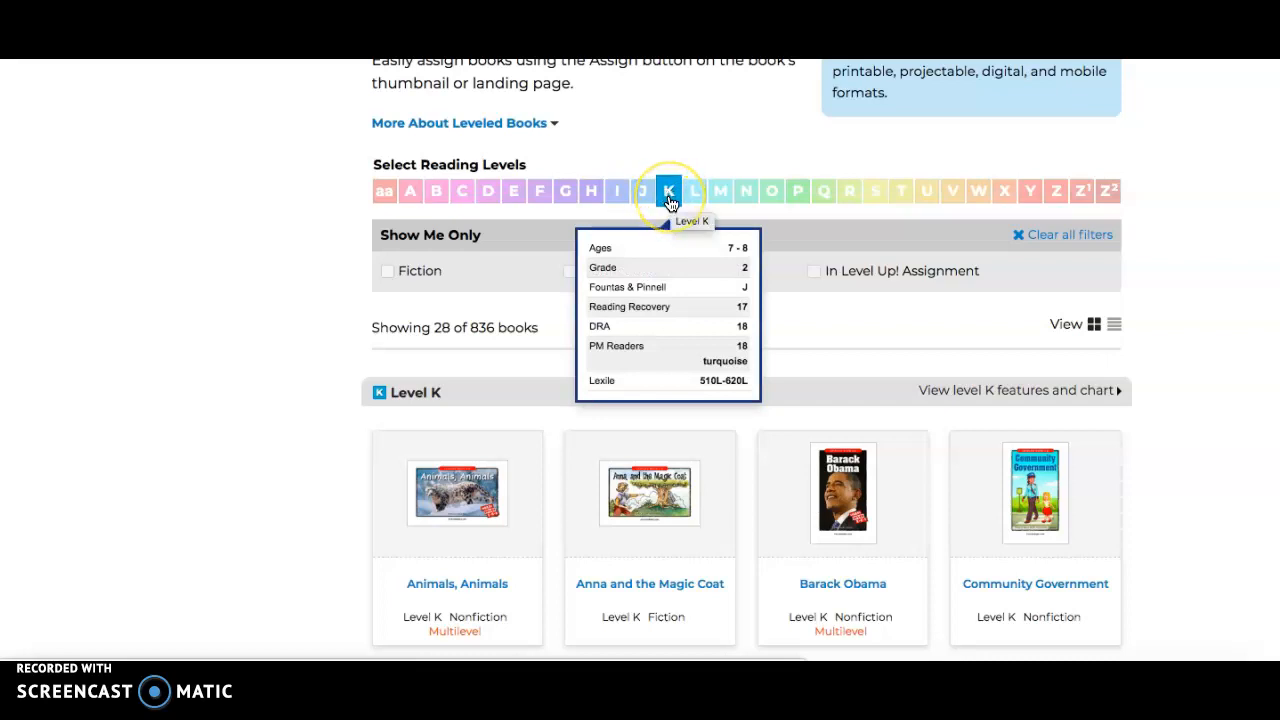
scroll(1141, 460, down, 5)
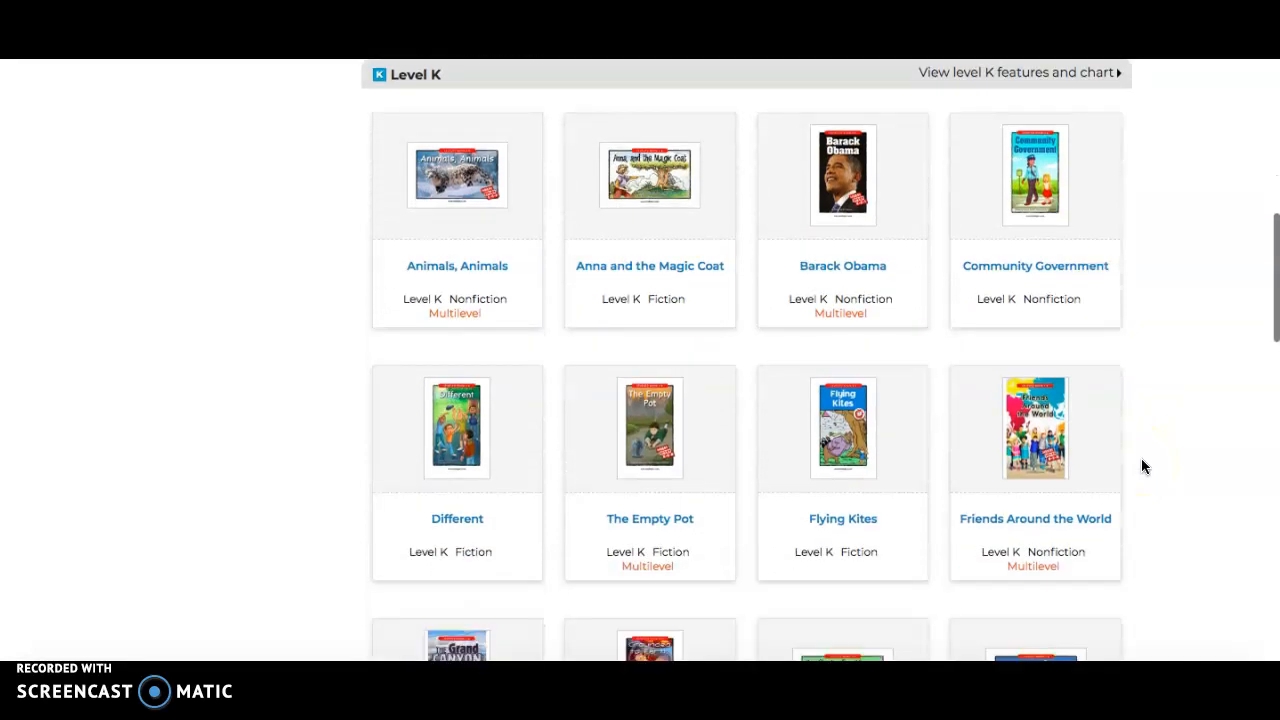
scroll(1142, 459, down, 3)
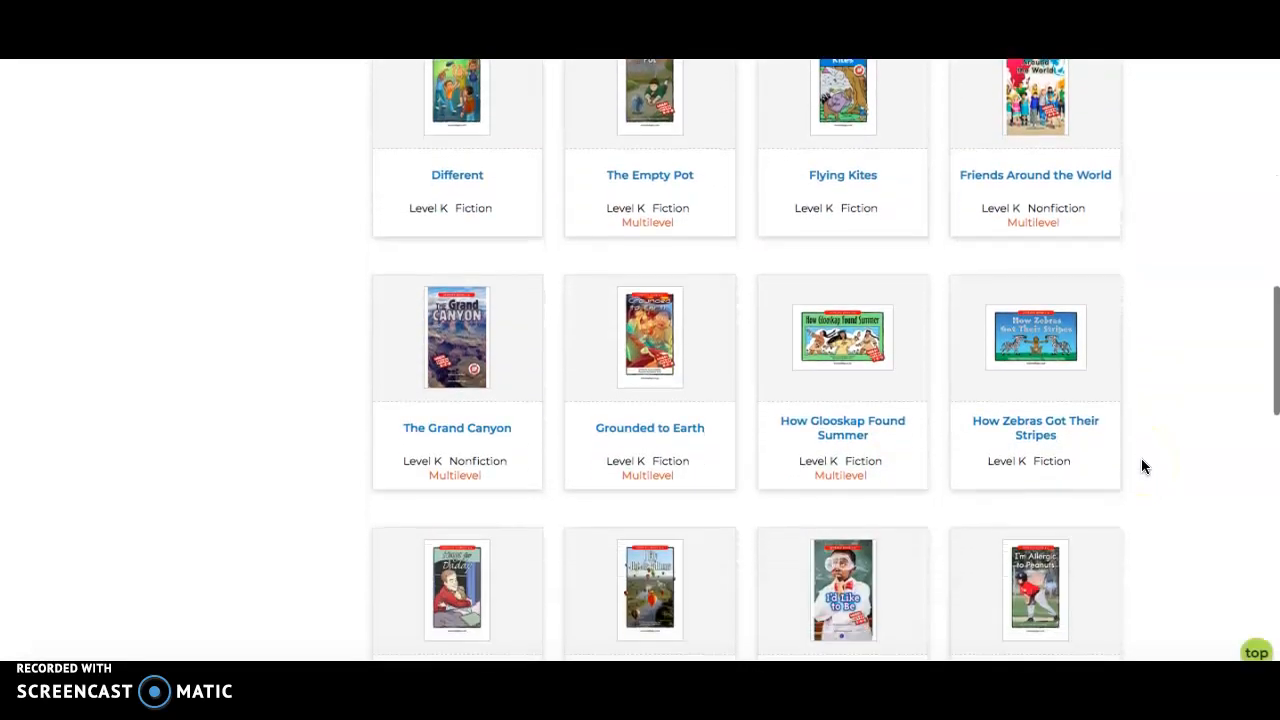
scroll(1141, 458, up, 1)
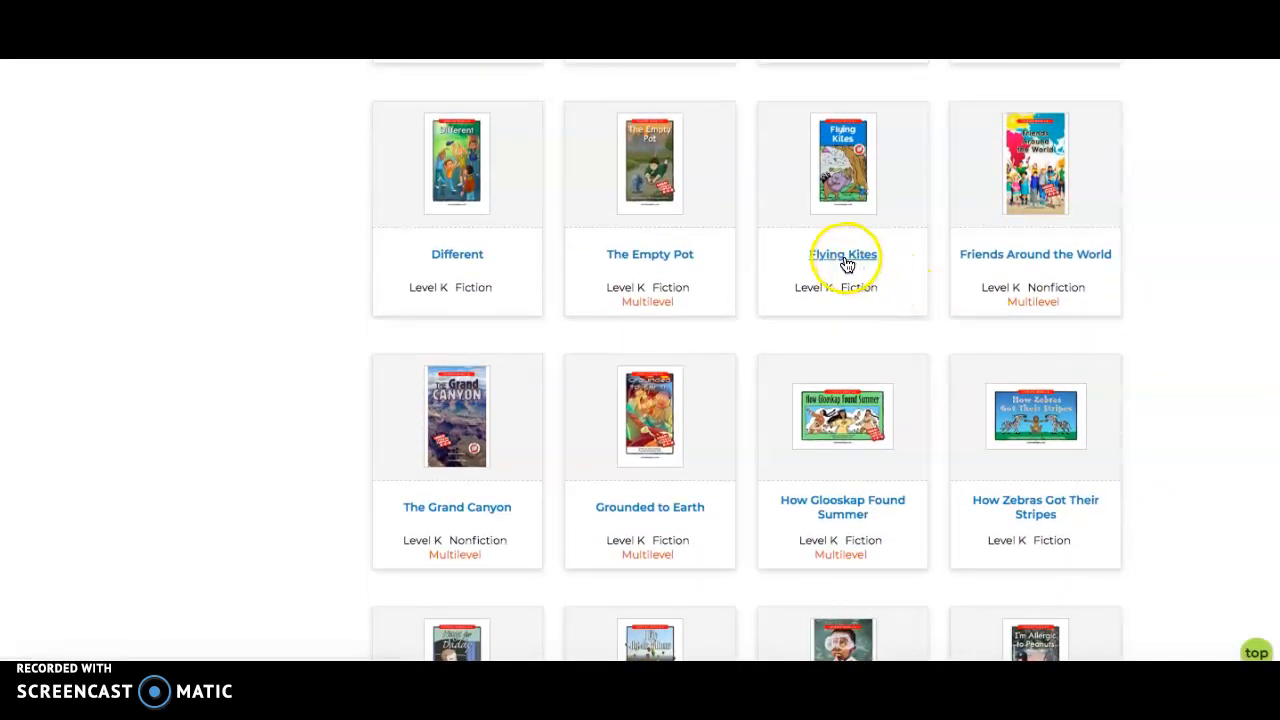
mouse_move(826, 290)
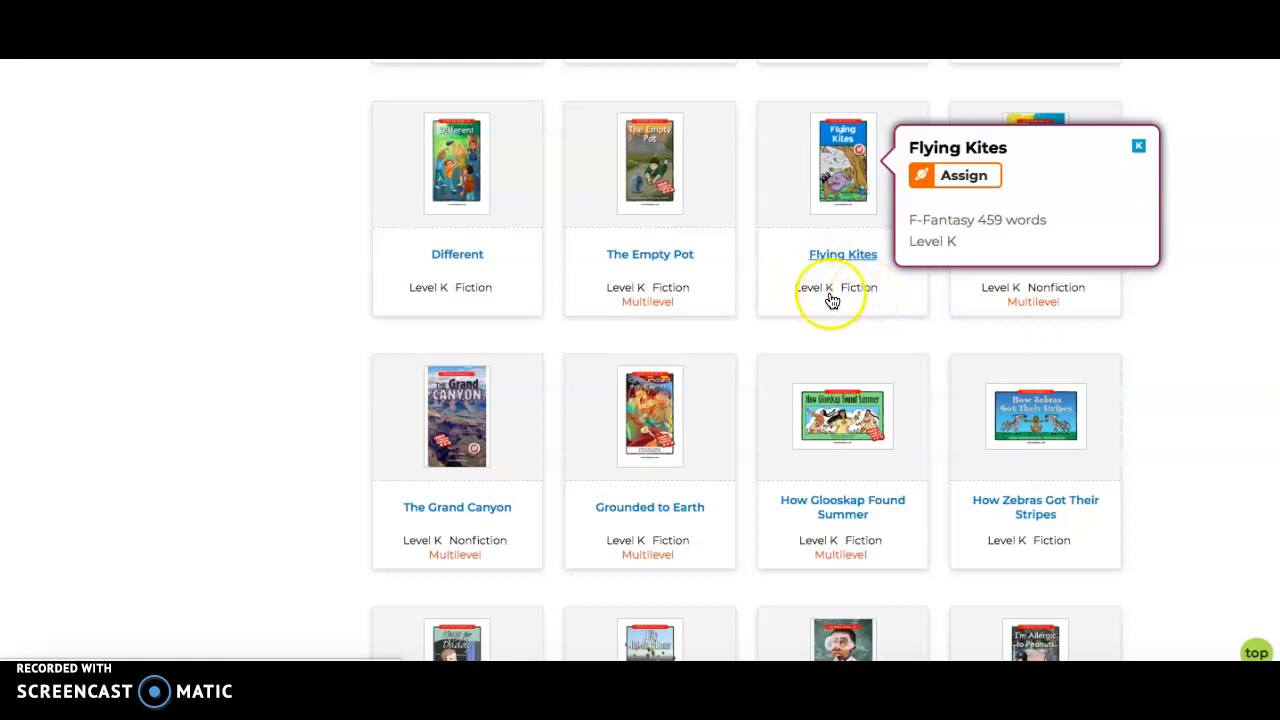
mouse_move(643, 309)
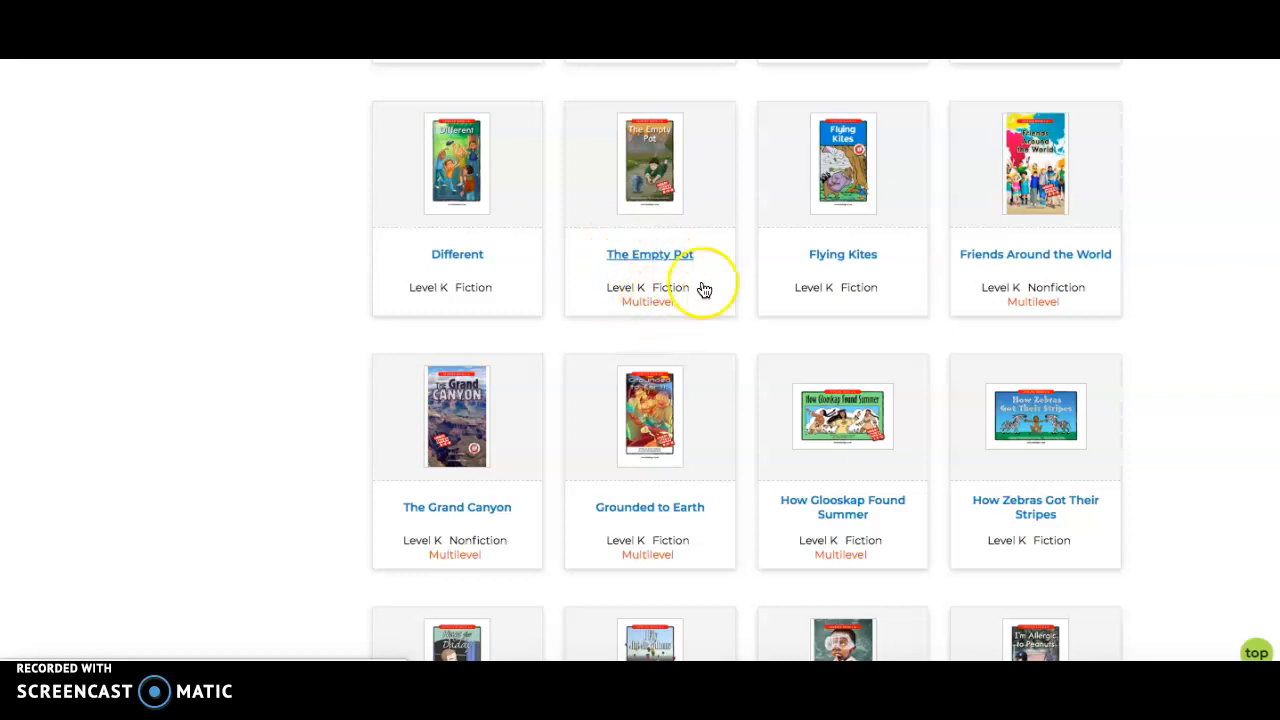
scroll(829, 270, up, 3)
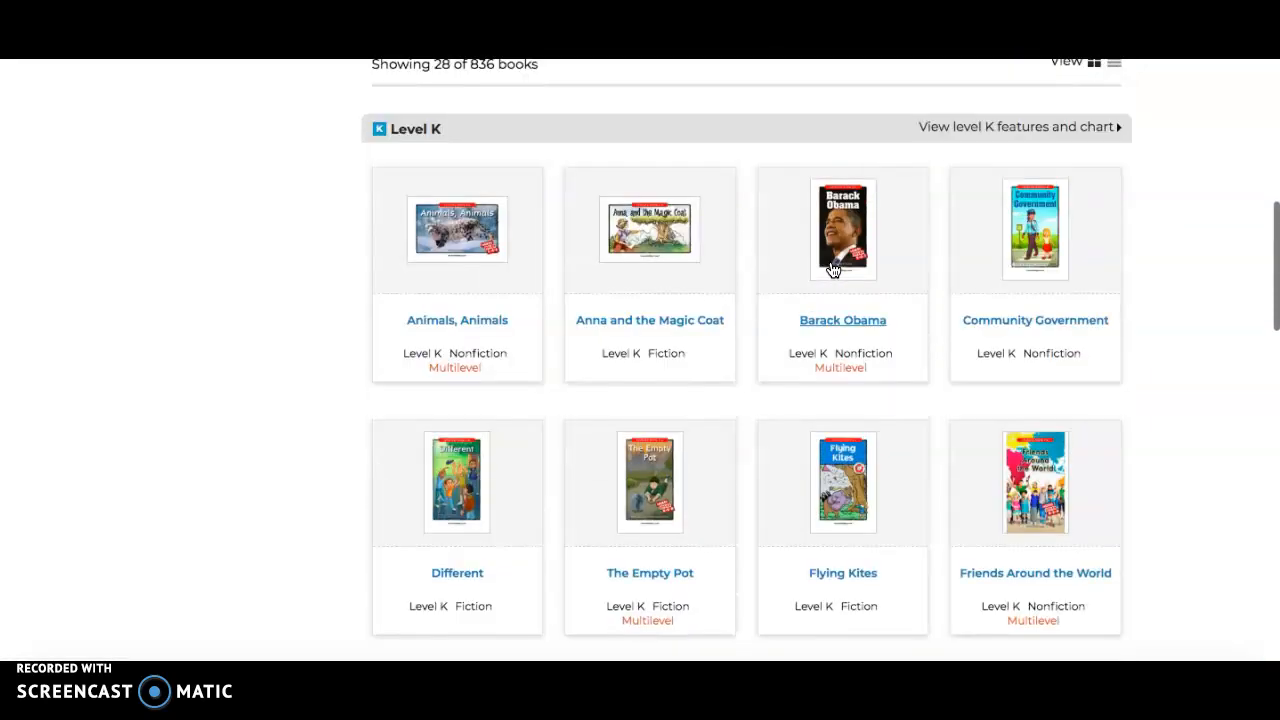
mouse_move(825, 325)
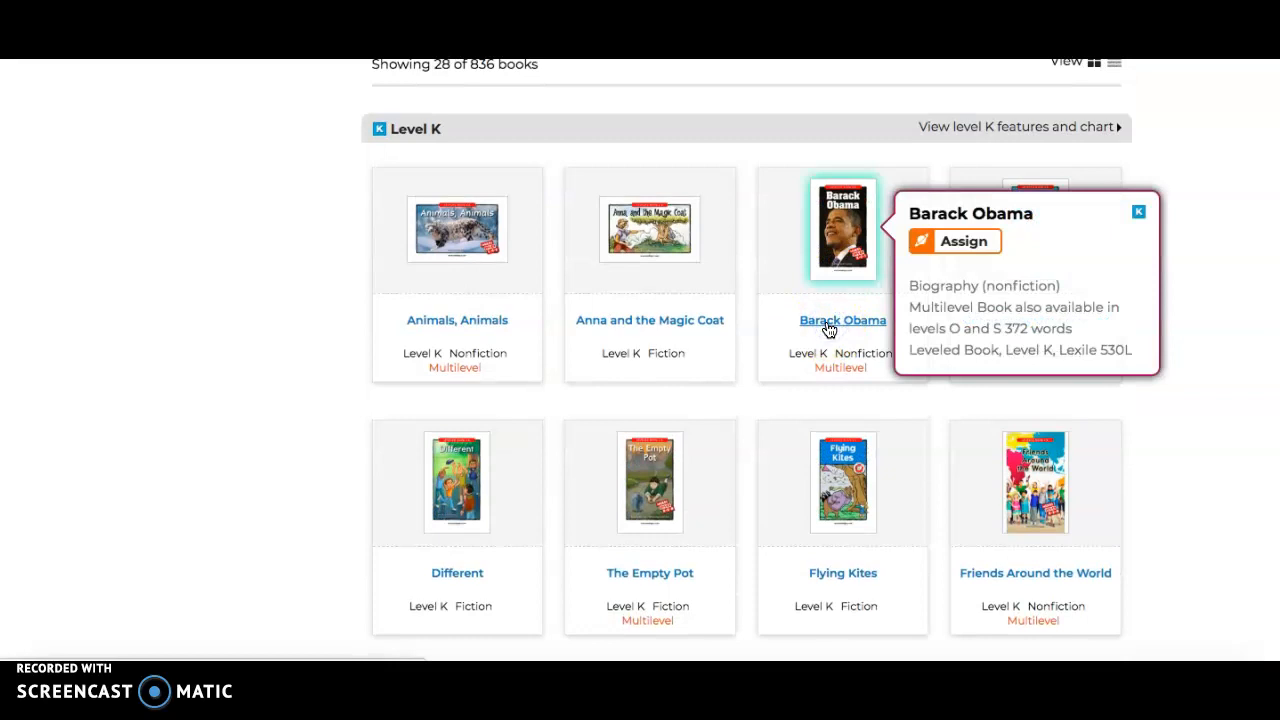
Open the Level K book Barack Obama and start a new assignment for it
click(829, 322)
scroll(826, 331, down, 3)
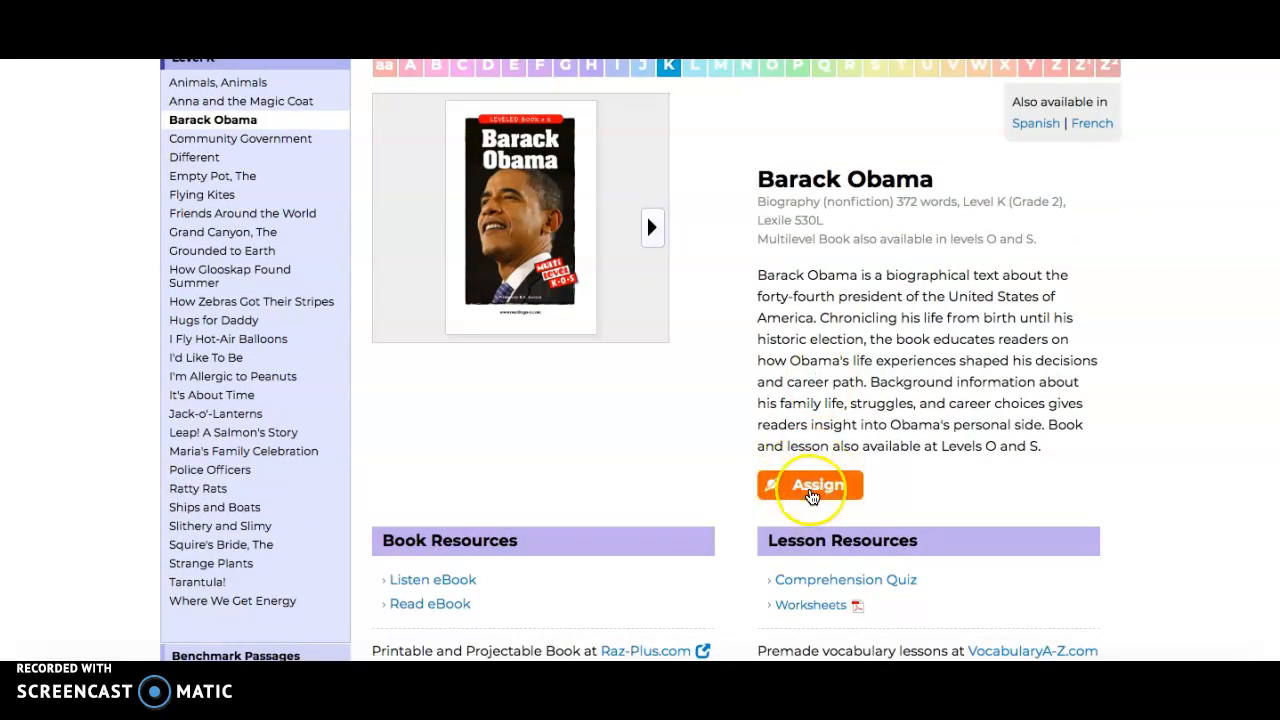
scroll(813, 495, down, 1)
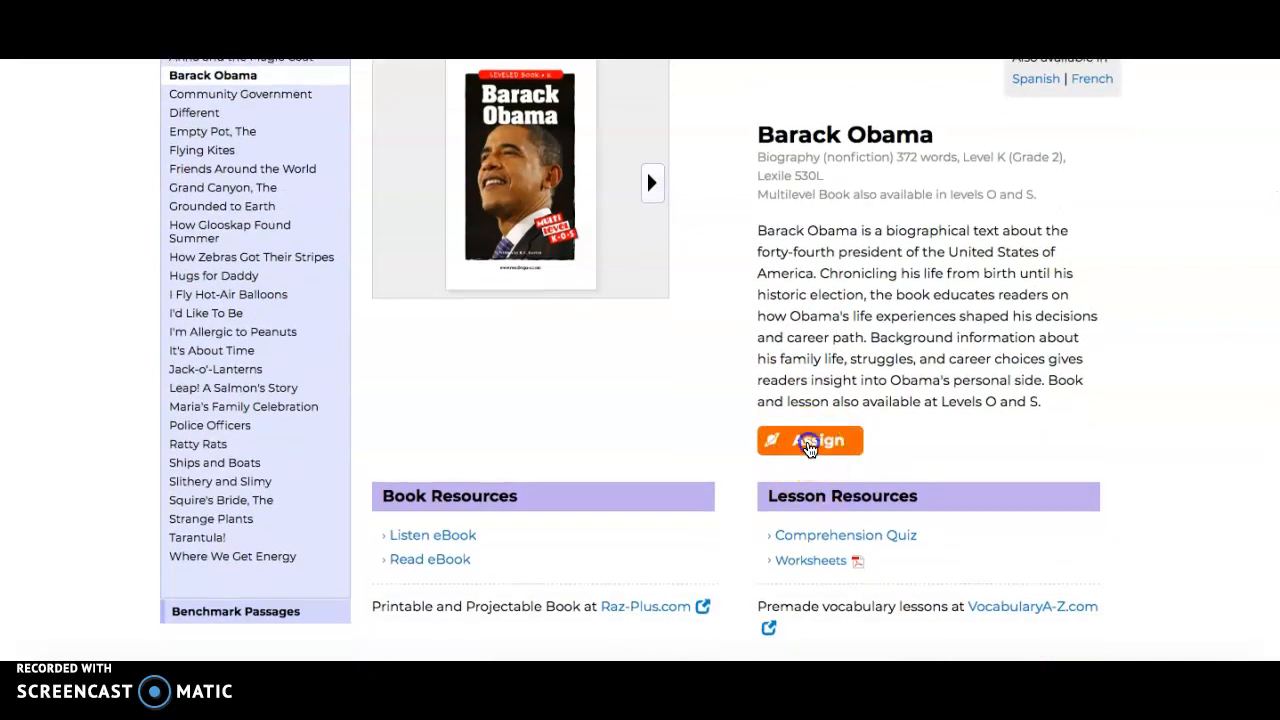
click(808, 455)
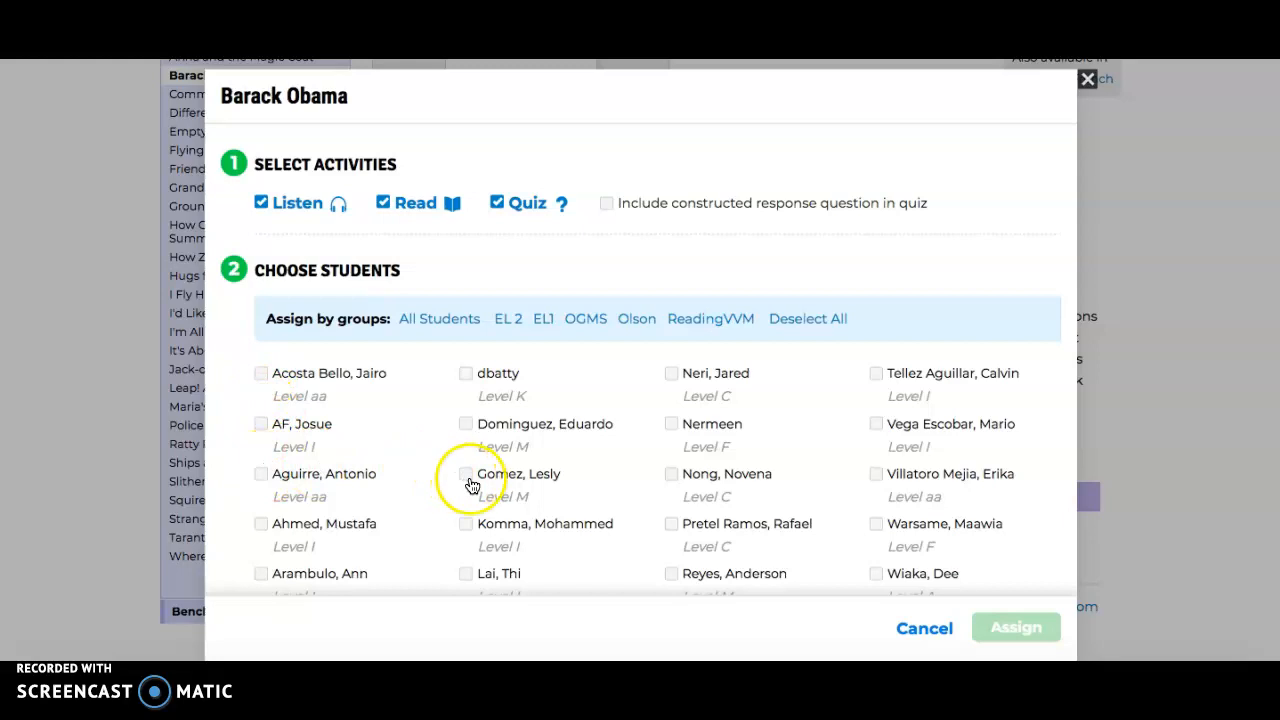
Select the Level K student as the recipient and create the book assignment
scroll(617, 455, down, 1)
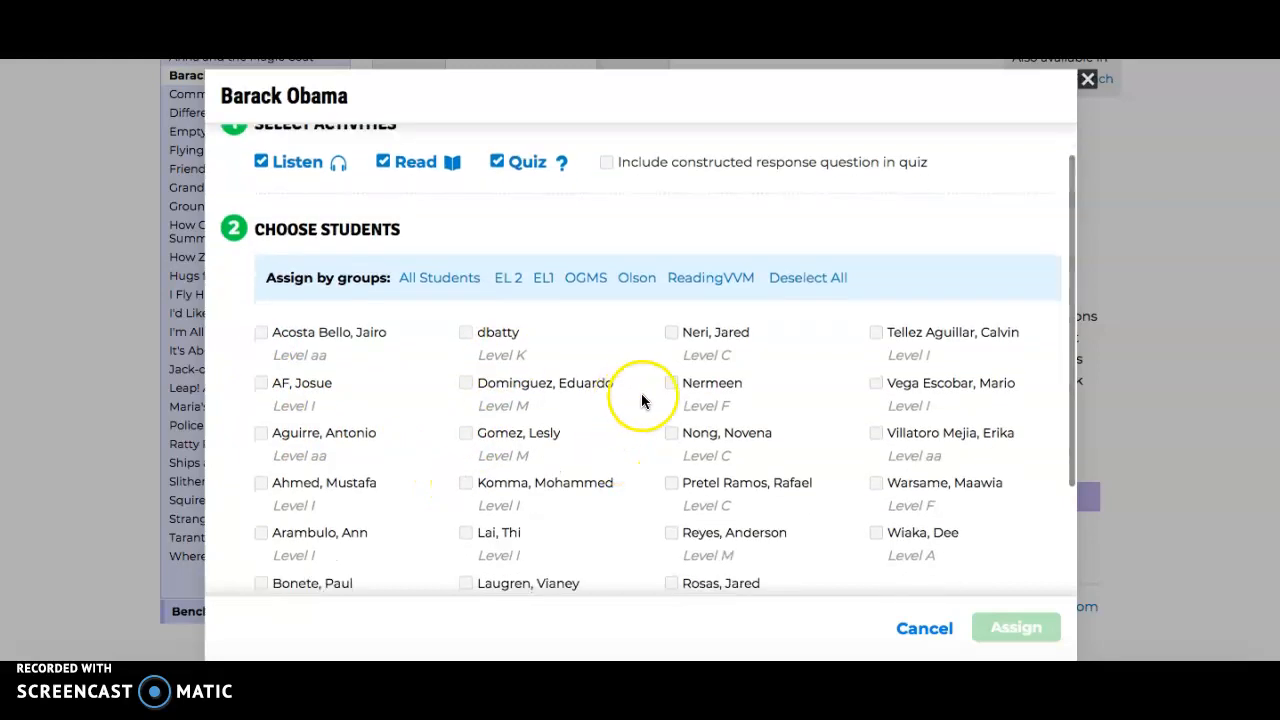
click(465, 335)
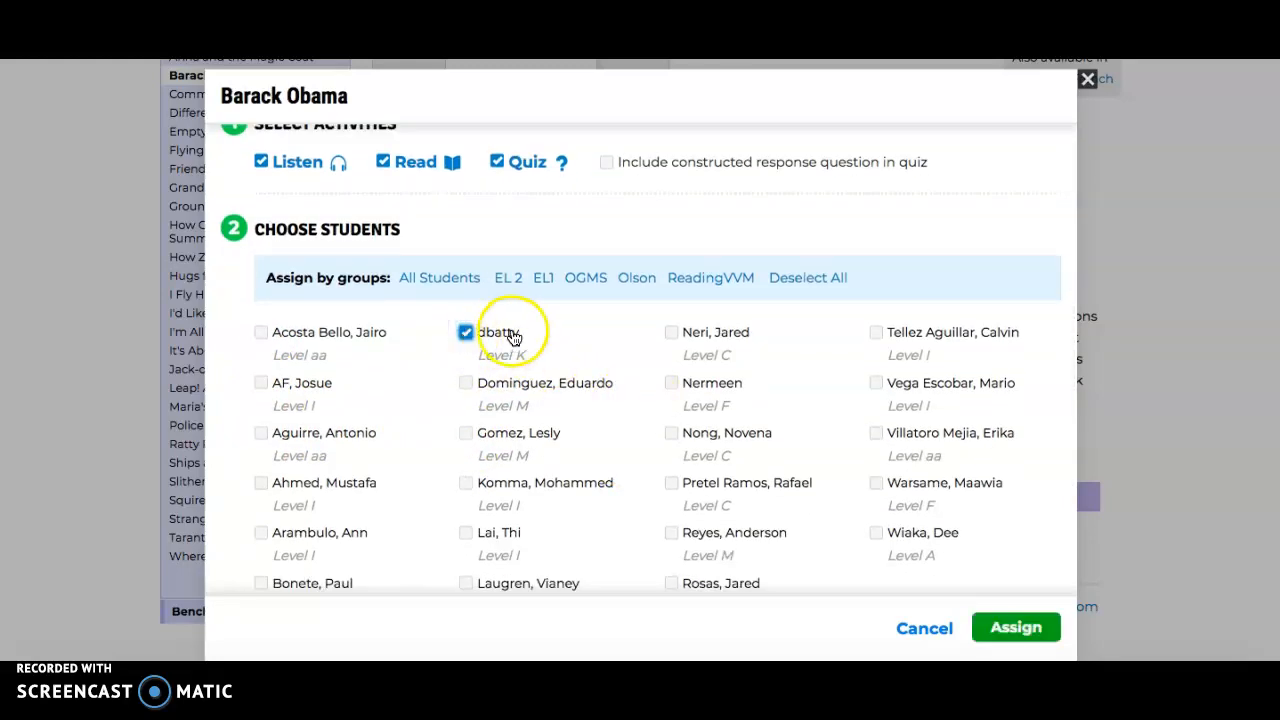
click(1010, 628)
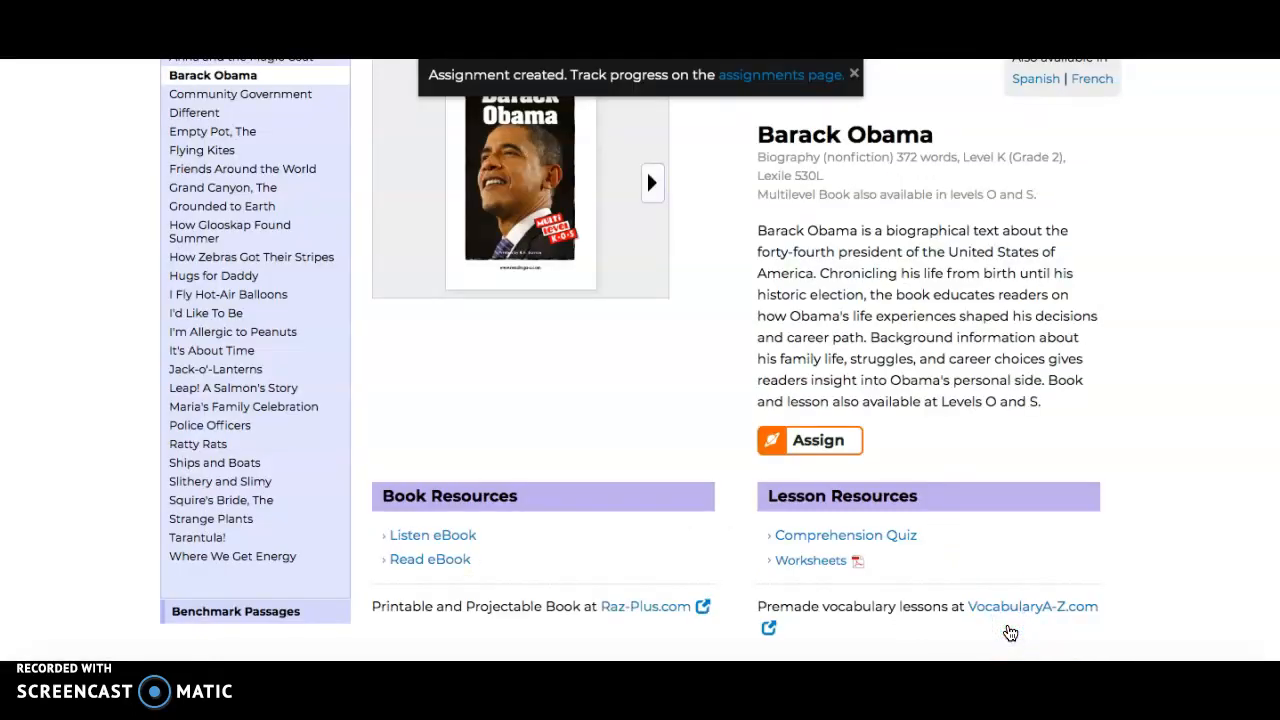
scroll(990, 433, up, 3)
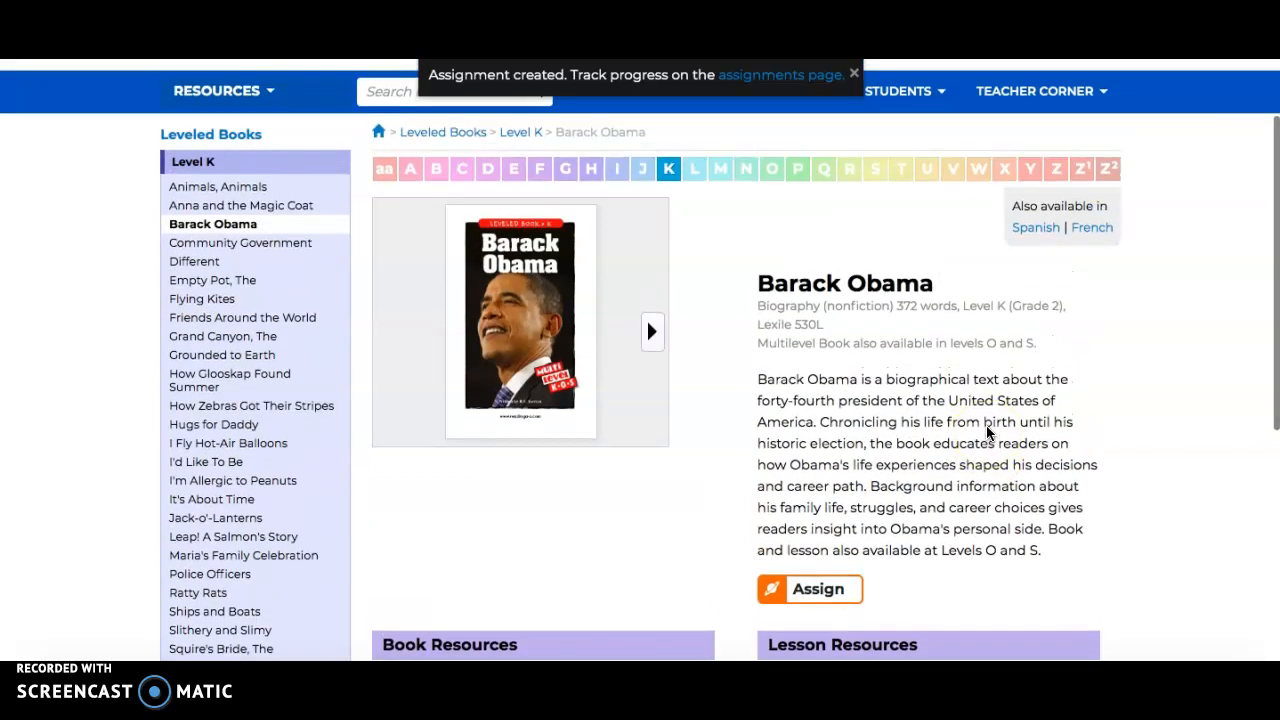